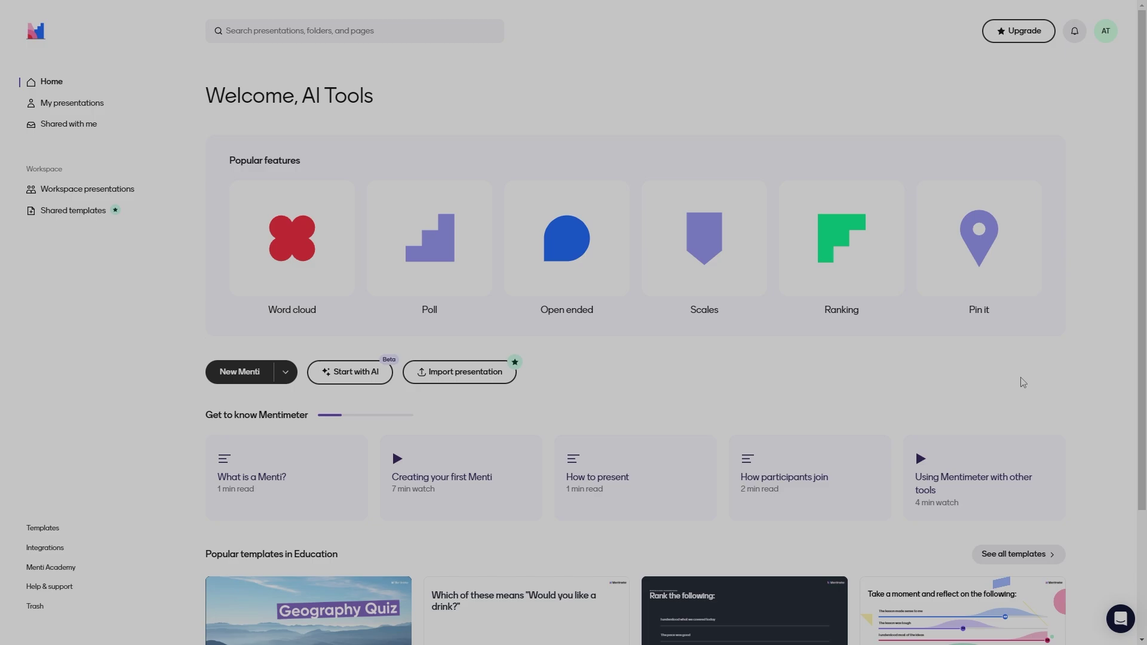
{"action": "scroll", "coordinate": [660, 371], "scroll_direction": "down", "scroll_amount": 1}
{"action": "scroll", "coordinate": [656, 356], "scroll_direction": "up", "scroll_amount": 1}
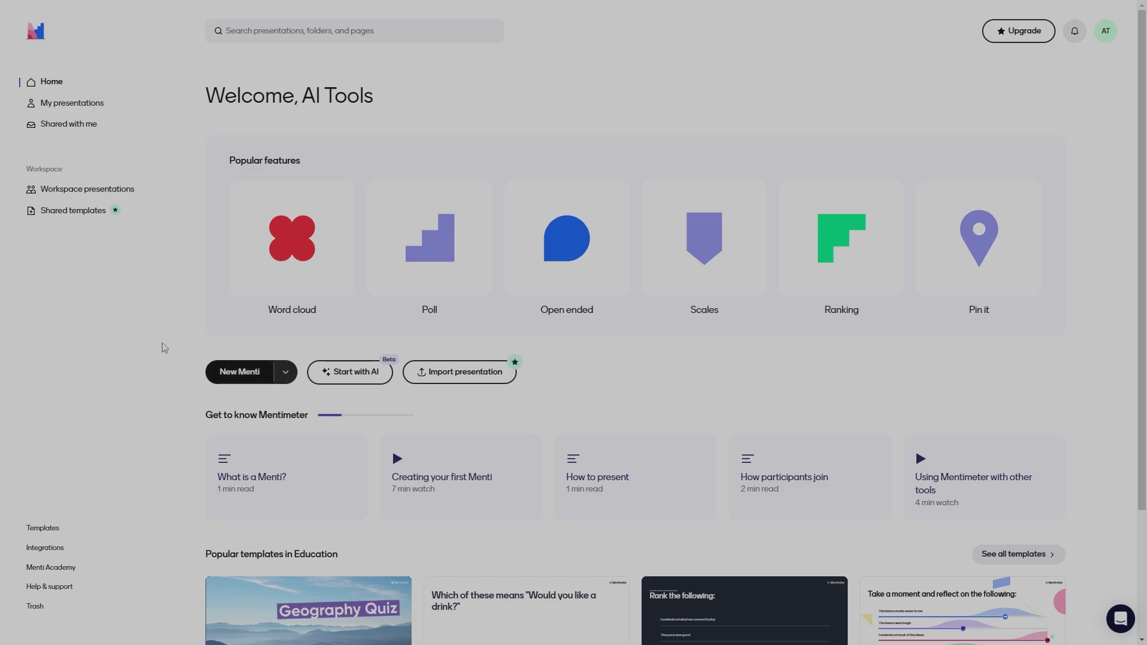
{"action": "double_click", "coordinate": [244, 98]}
{"action": "left_click", "coordinate": [99, 334]}
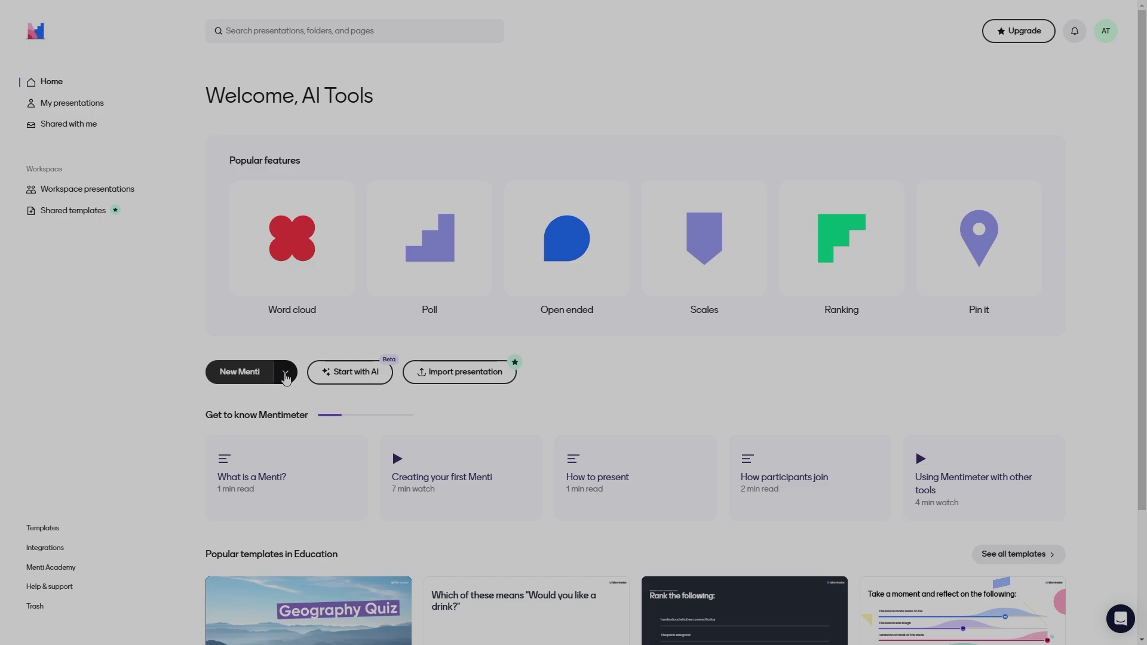
{"action": "left_click", "coordinate": [285, 372]}
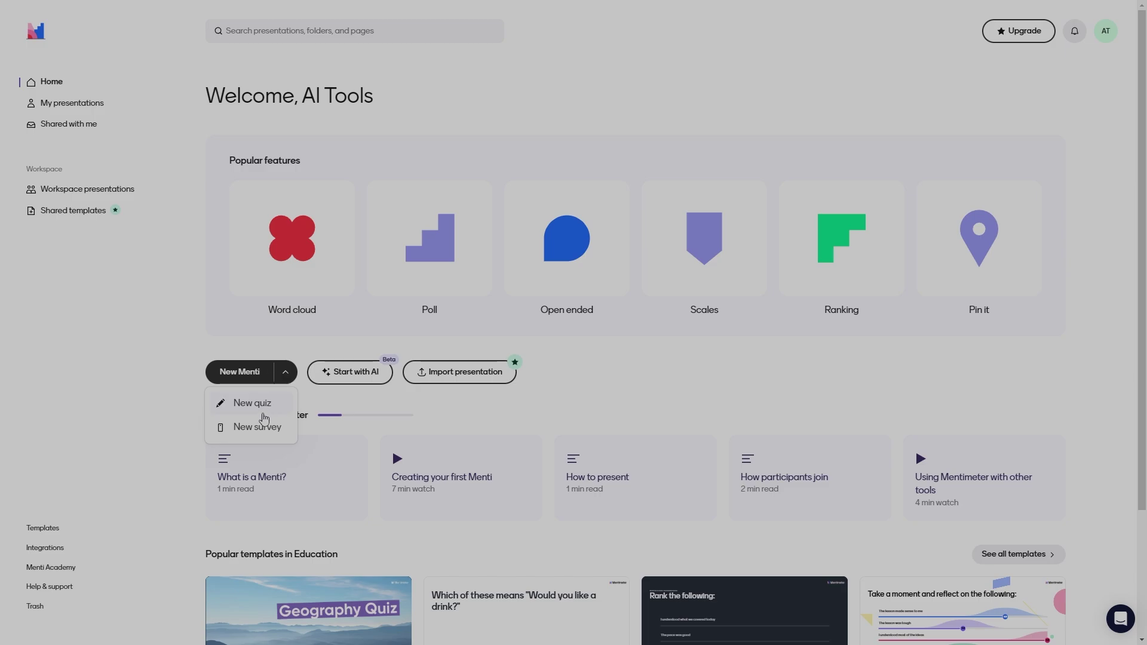
{"action": "left_click", "coordinate": [127, 432]}
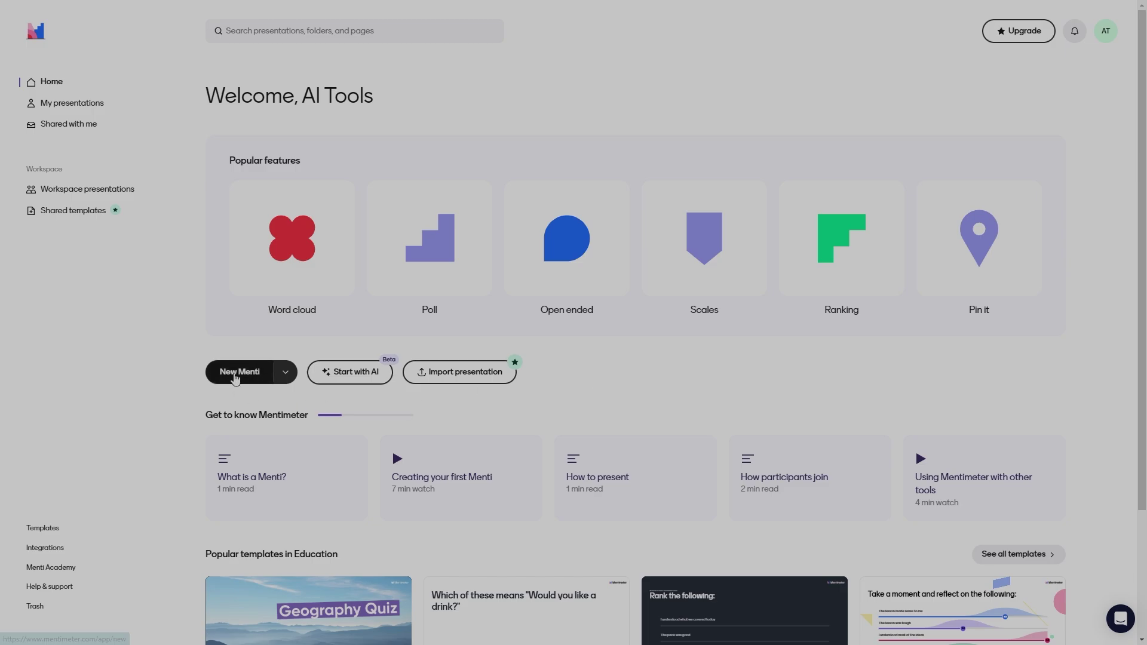
Create a new Menti presentation and rename it "Sleep"
{"action": "left_click", "coordinate": [239, 373]}
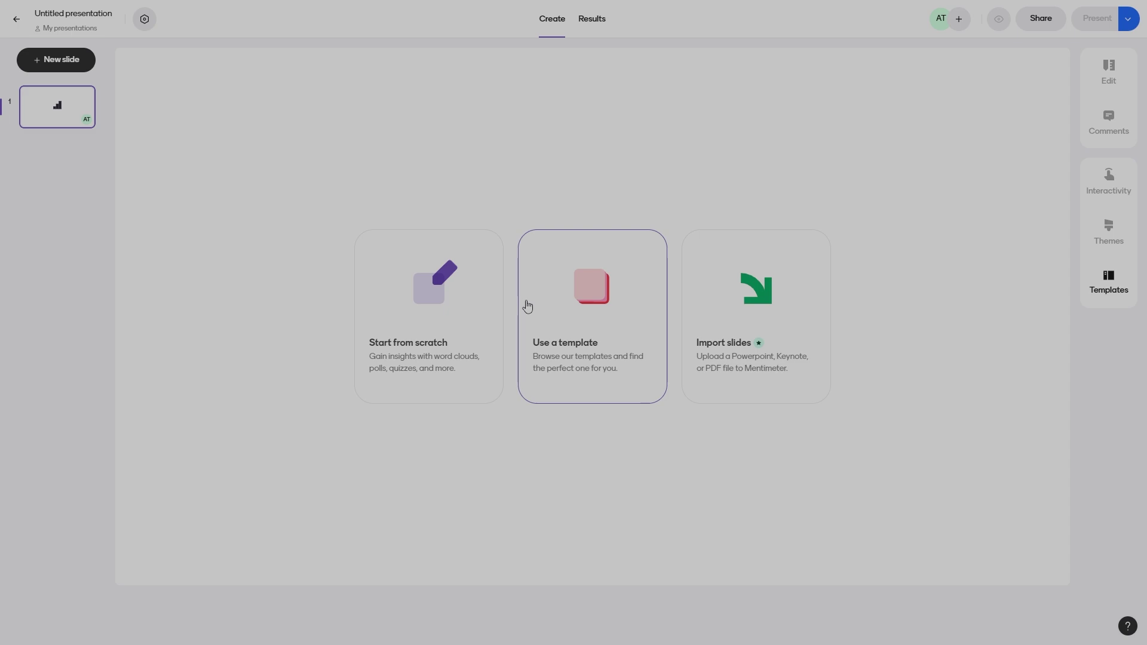
{"action": "left_click", "coordinate": [105, 15]}
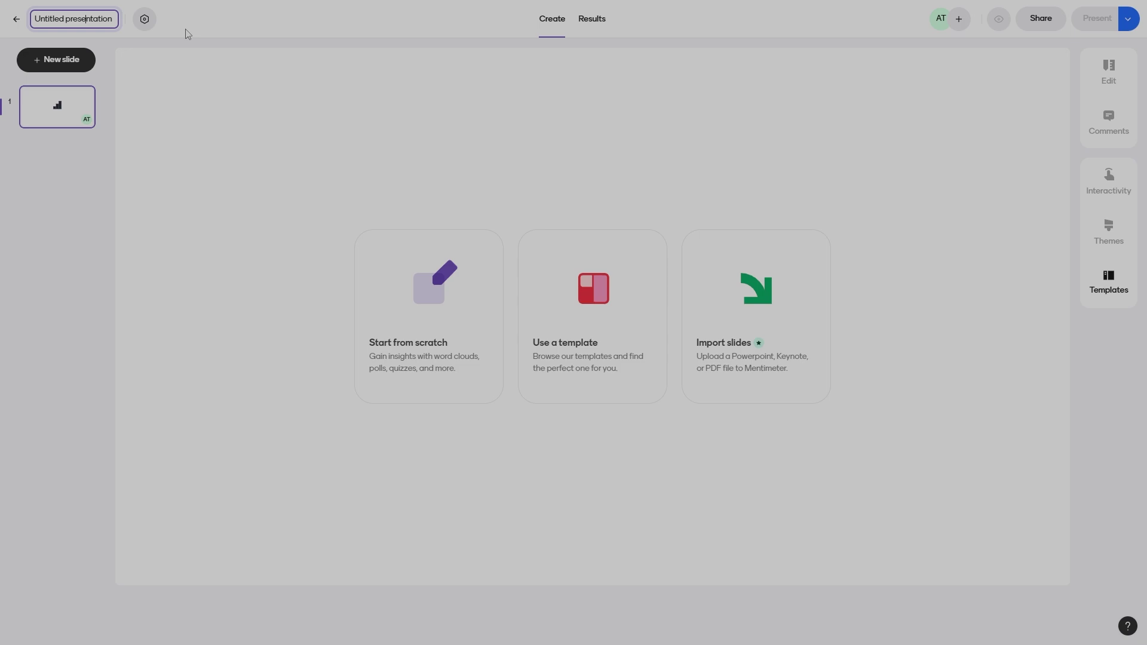
{"action": "key", "text": "ctrl+a"}
{"action": "key", "text": "BackSpace"}
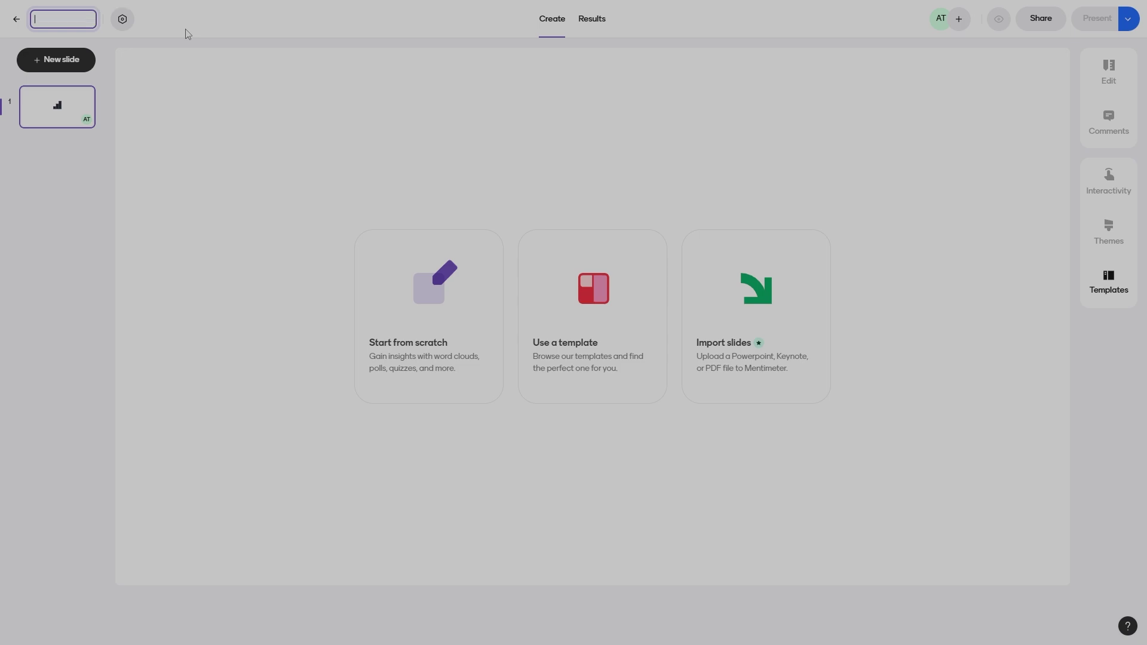
{"action": "type", "text": "Sleep"}
{"action": "left_click", "coordinate": [209, 138]}
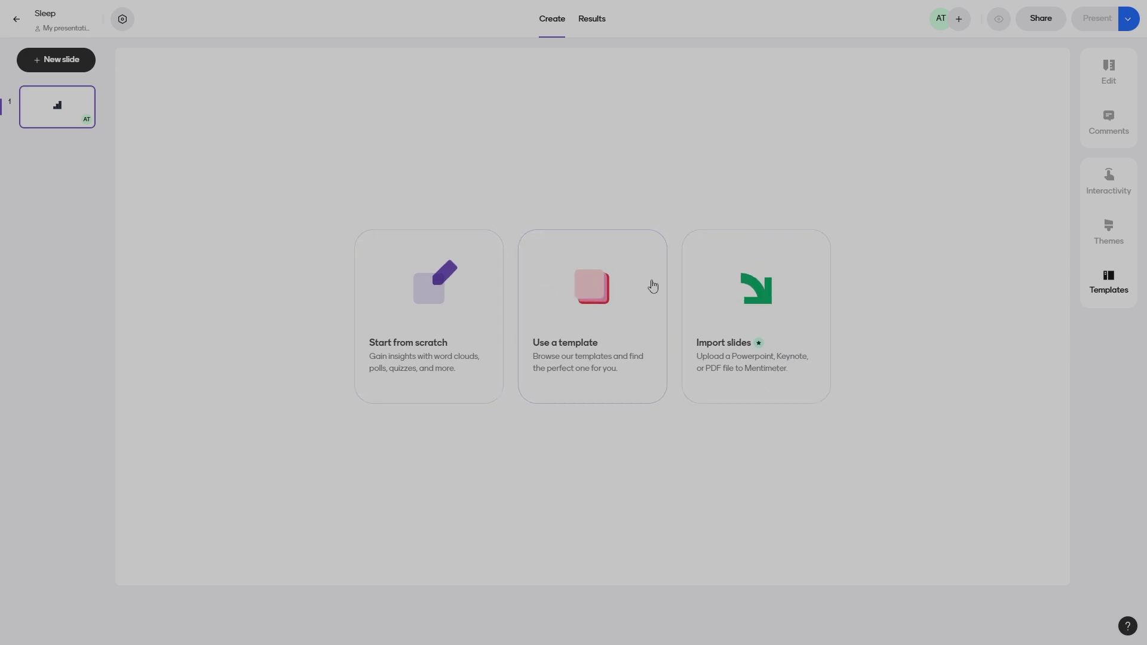
Browse the full collection of templates and close it without adding one
{"action": "left_click", "coordinate": [609, 337]}
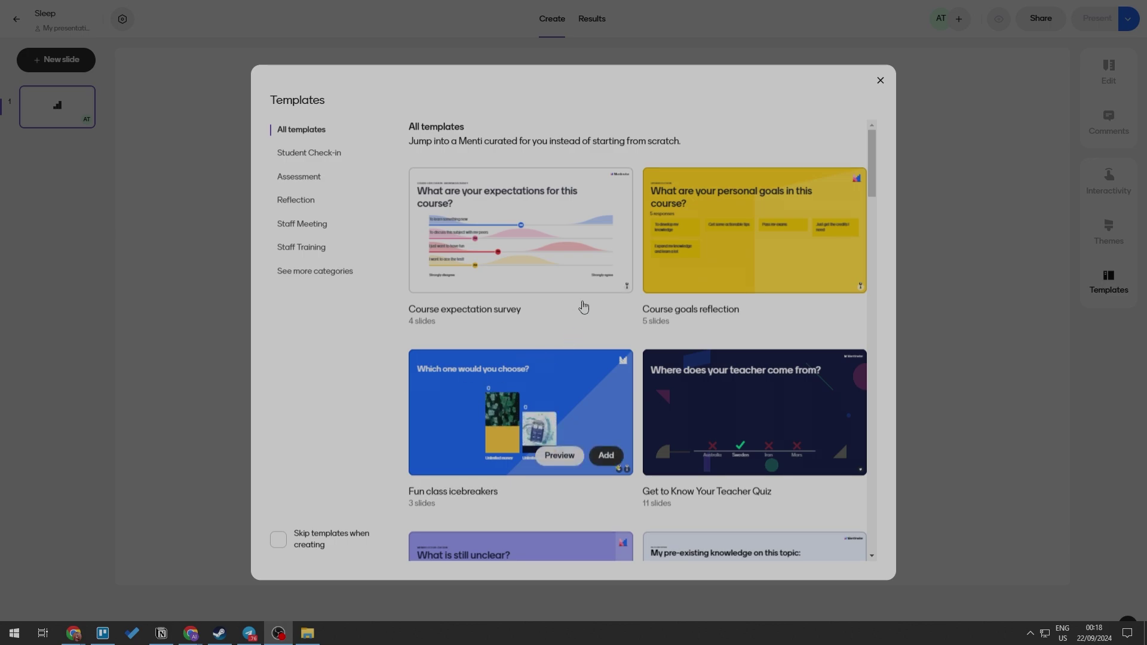
{"action": "scroll", "coordinate": [582, 322], "scroll_direction": "down", "scroll_amount": 10}
{"action": "scroll", "coordinate": [573, 362], "scroll_direction": "down", "scroll_amount": 15}
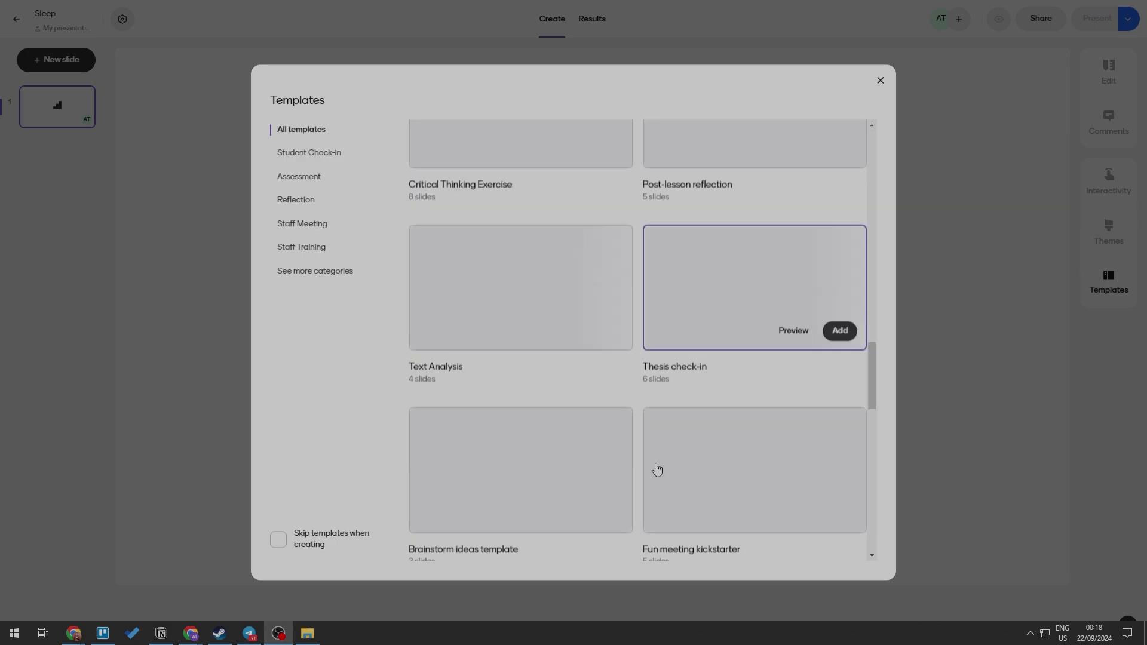
{"action": "scroll", "coordinate": [651, 460], "scroll_direction": "up", "scroll_amount": 12}
{"action": "scroll", "coordinate": [663, 451], "scroll_direction": "up", "scroll_amount": 8}
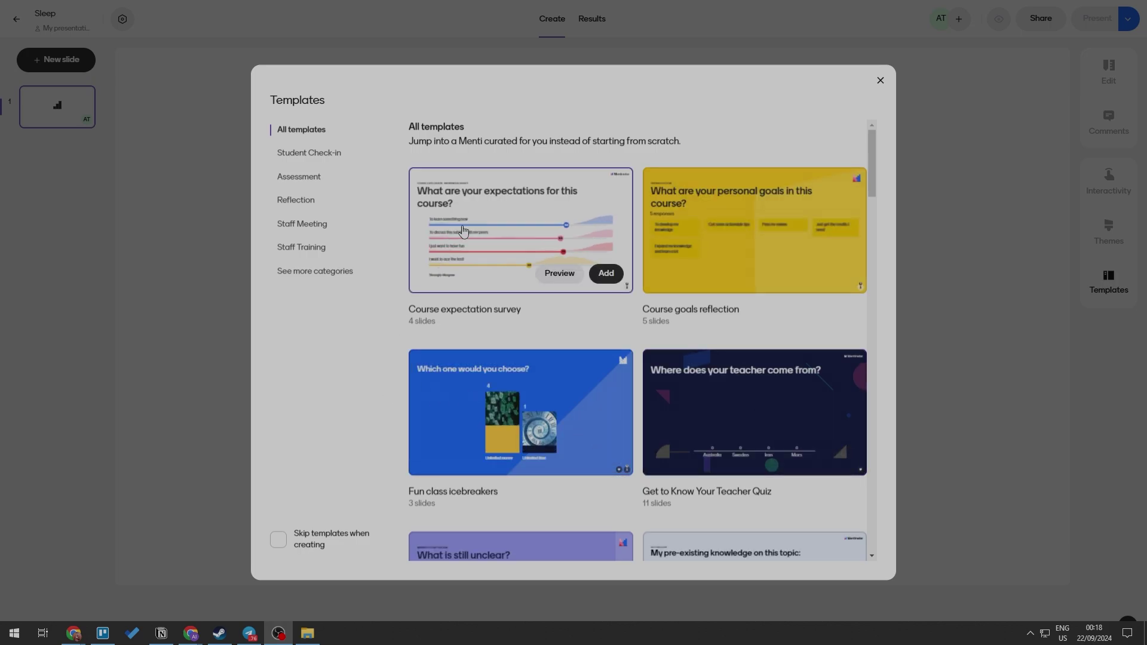
{"action": "left_click", "coordinate": [880, 81]}
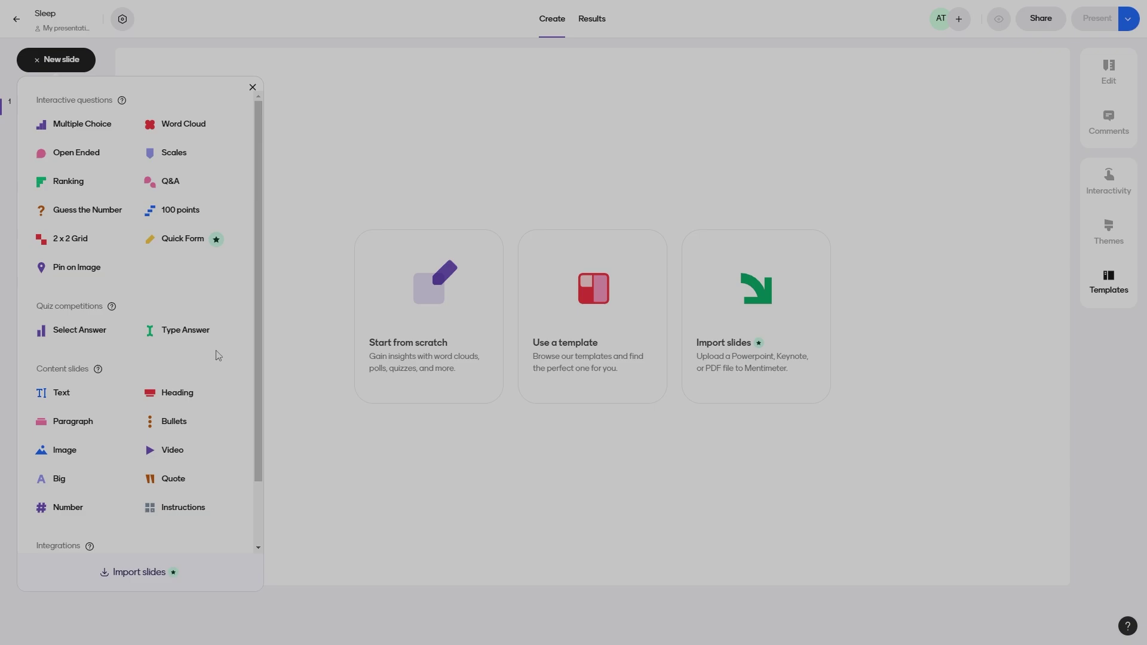
Add an Instructions content slide as the first slide of the presentation
{"action": "scroll", "coordinate": [219, 356], "scroll_direction": "down", "scroll_amount": 2}
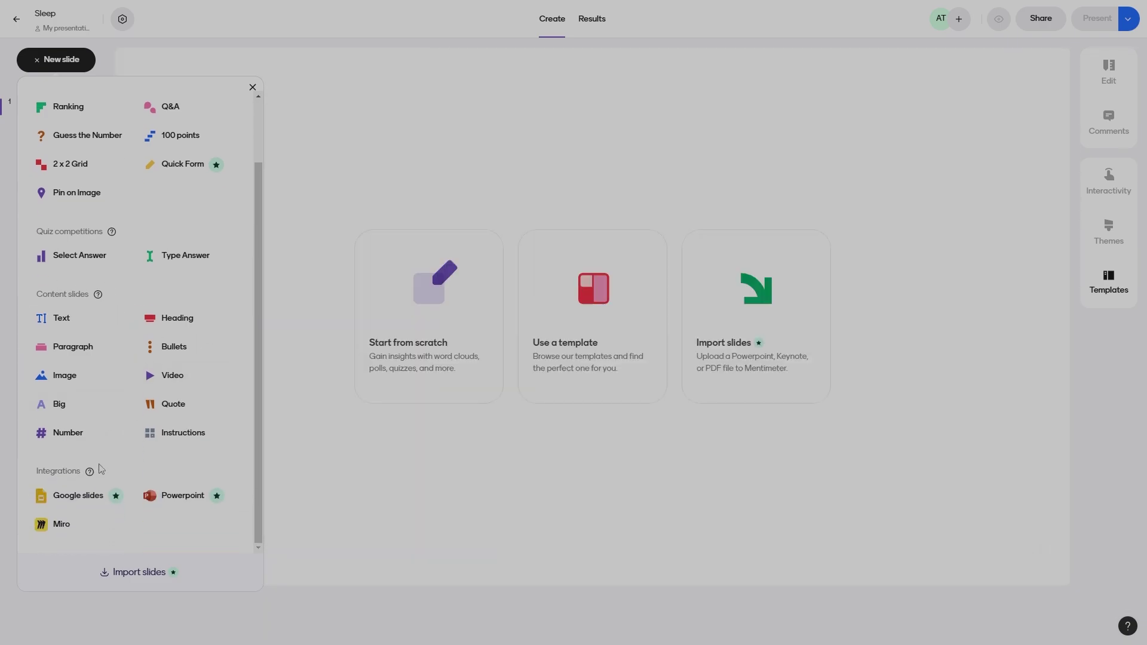
{"action": "mouse_move", "coordinate": [70, 326]}
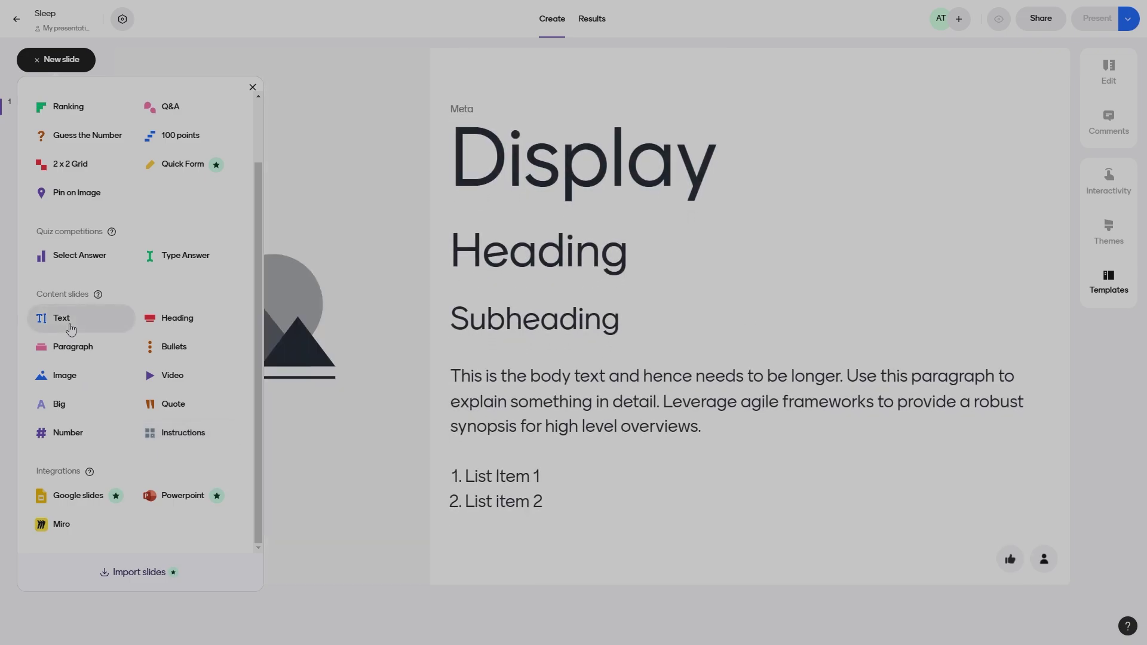
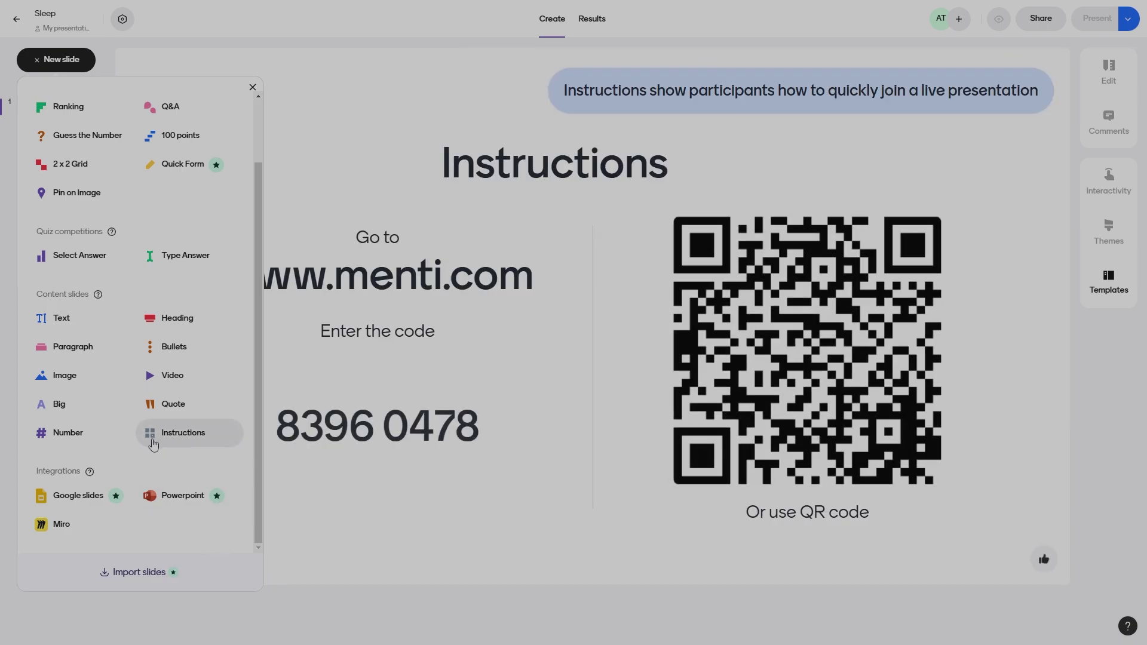
{"action": "left_click", "coordinate": [194, 445]}
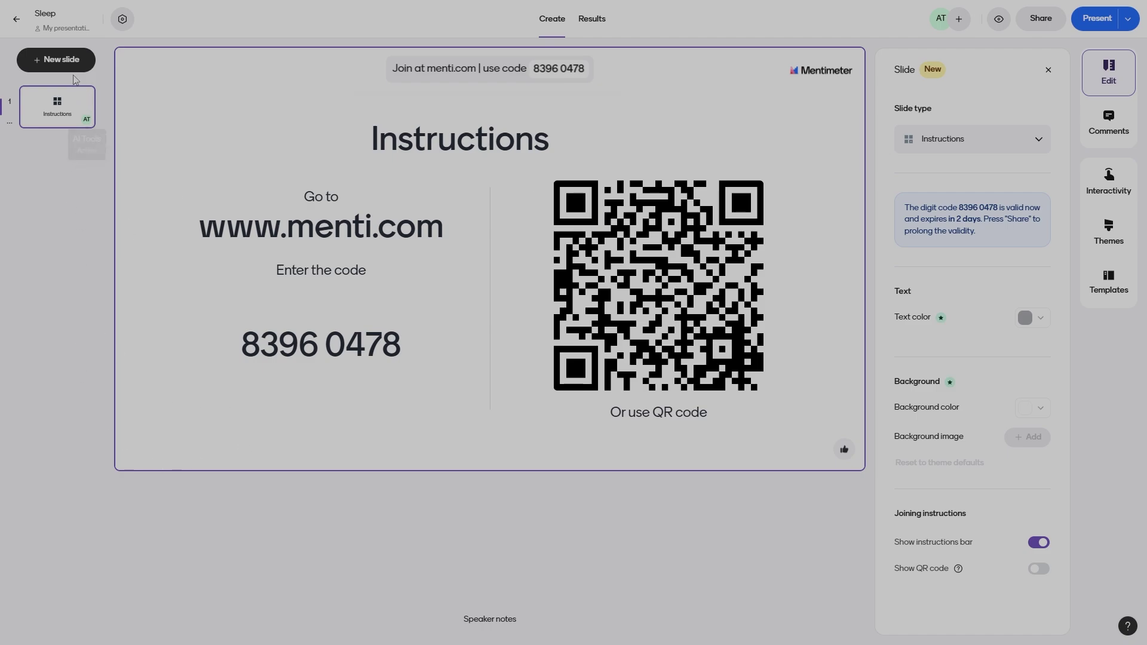
Add a Heading slide and set its heading to "The Surprising Science of Sleep"
{"action": "left_click", "coordinate": [61, 60]}
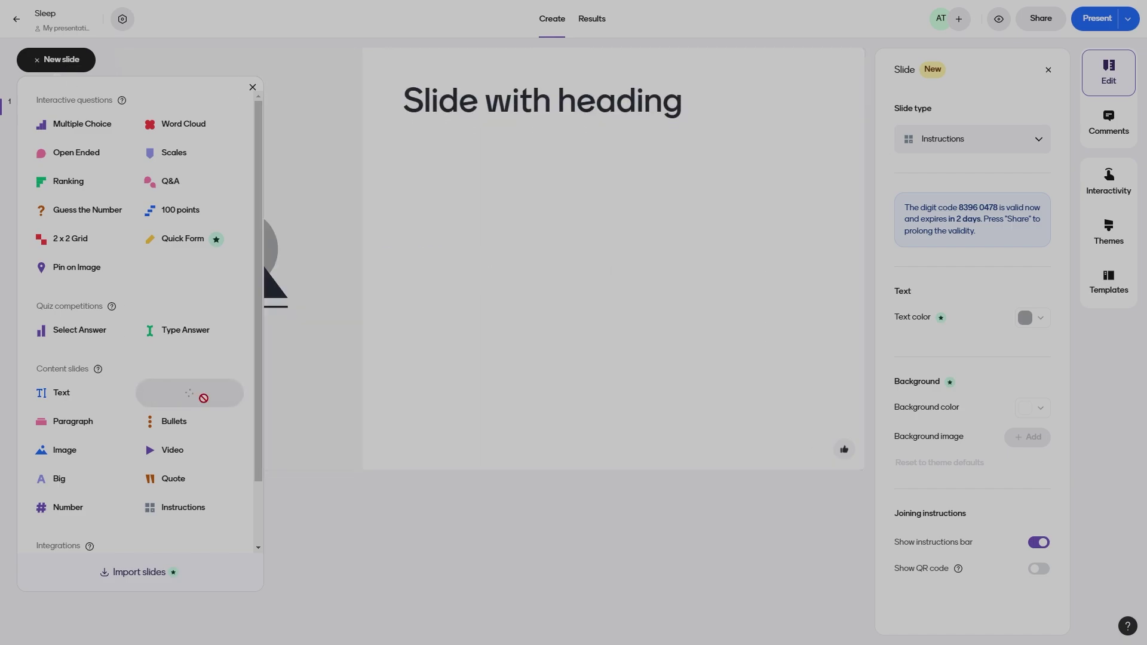
{"action": "left_click", "coordinate": [230, 403]}
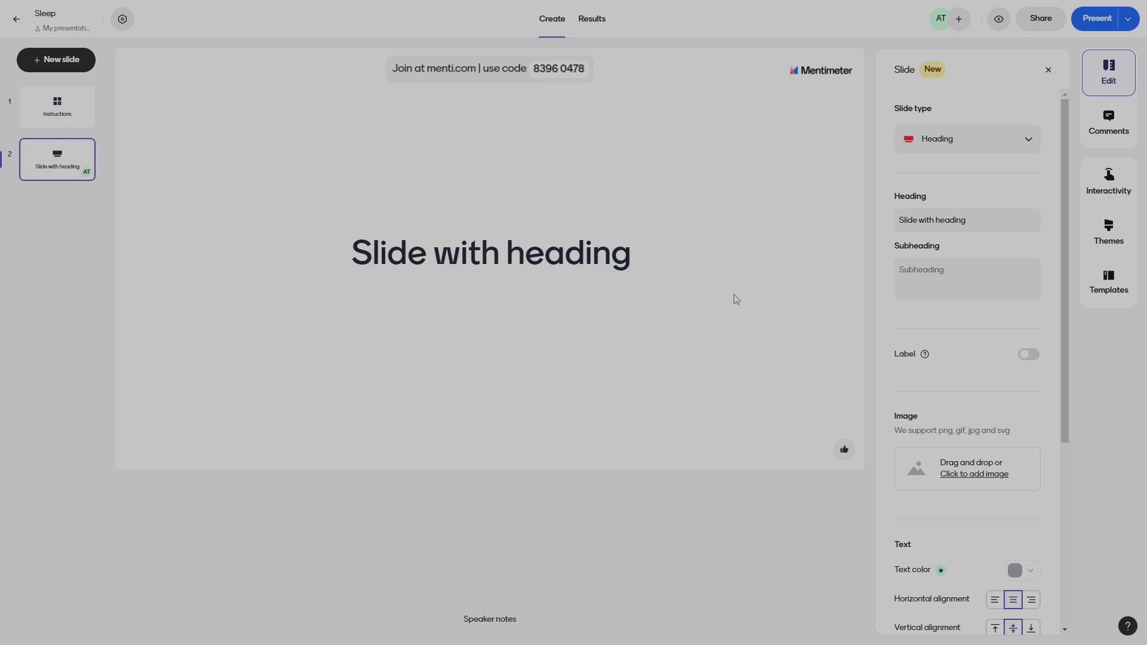
{"action": "scroll", "coordinate": [979, 359], "scroll_direction": "down", "scroll_amount": 5}
{"action": "scroll", "coordinate": [989, 394], "scroll_direction": "up", "scroll_amount": 5}
{"action": "left_click", "coordinate": [958, 213]}
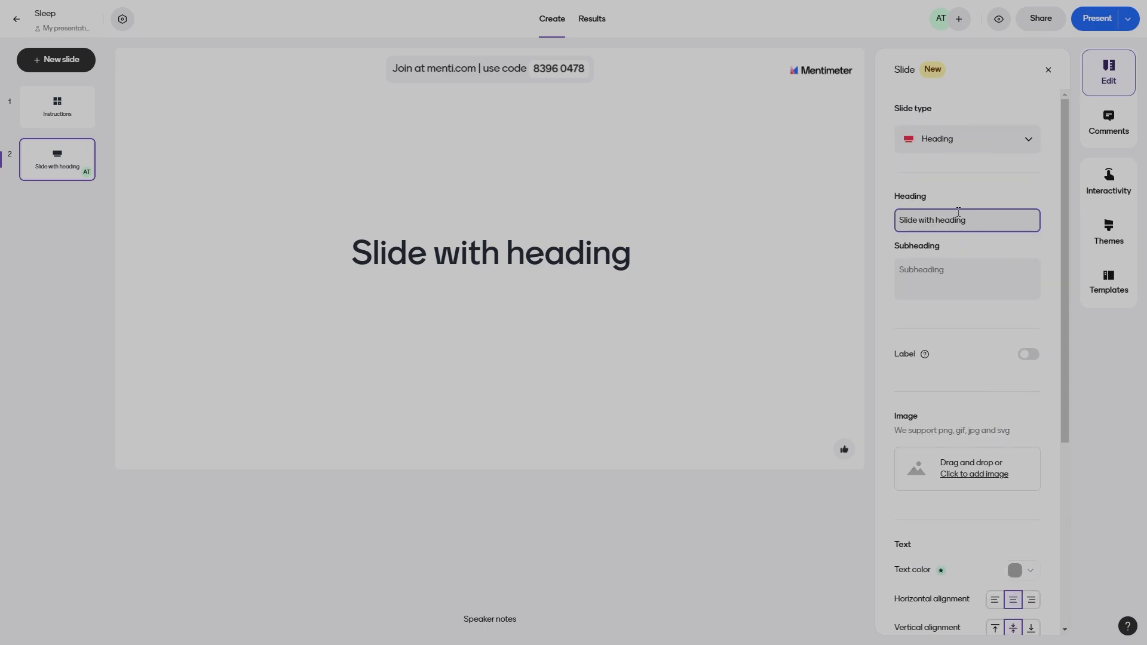
{"action": "key", "text": "ctrl+a"}
{"action": "key", "text": "BackSpace"}
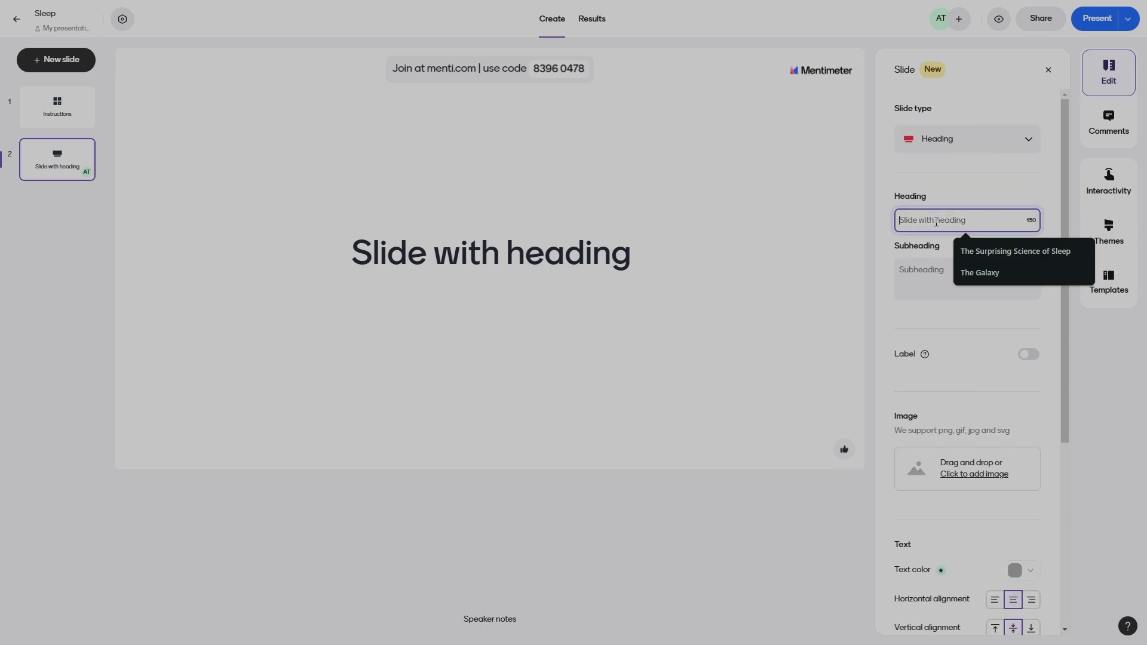
{"action": "left_click", "coordinate": [1017, 252]}
Set the heading slide's subheading to "Why We Need It and How To Get More"
{"action": "left_click", "coordinate": [956, 274]}
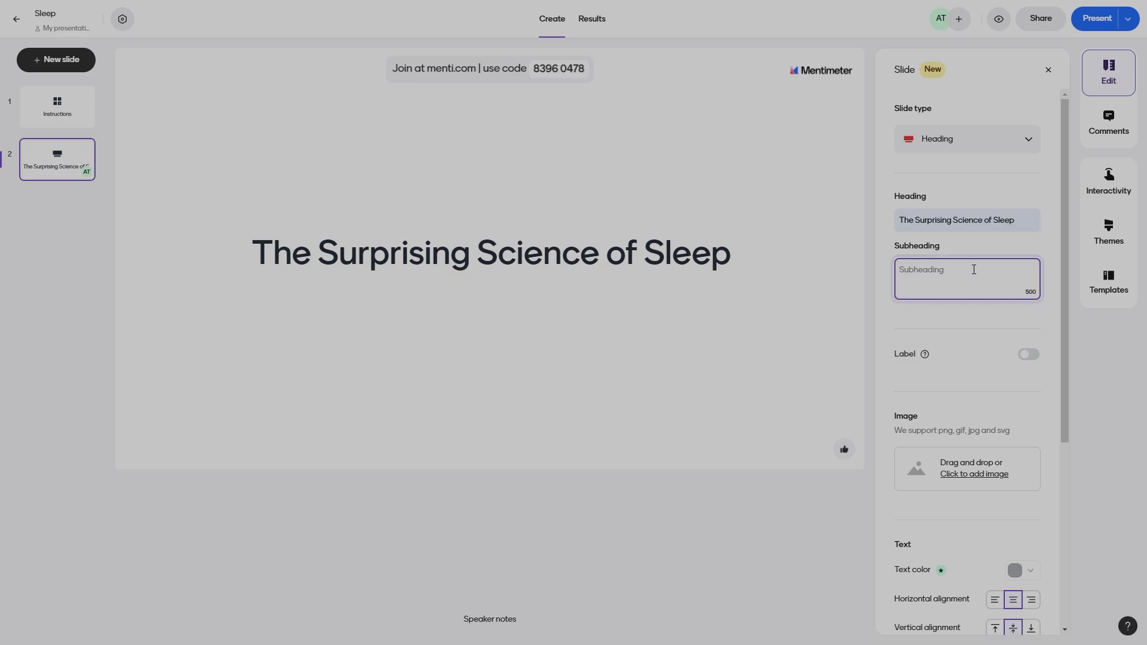
{"action": "type", "text": "Why We N"}
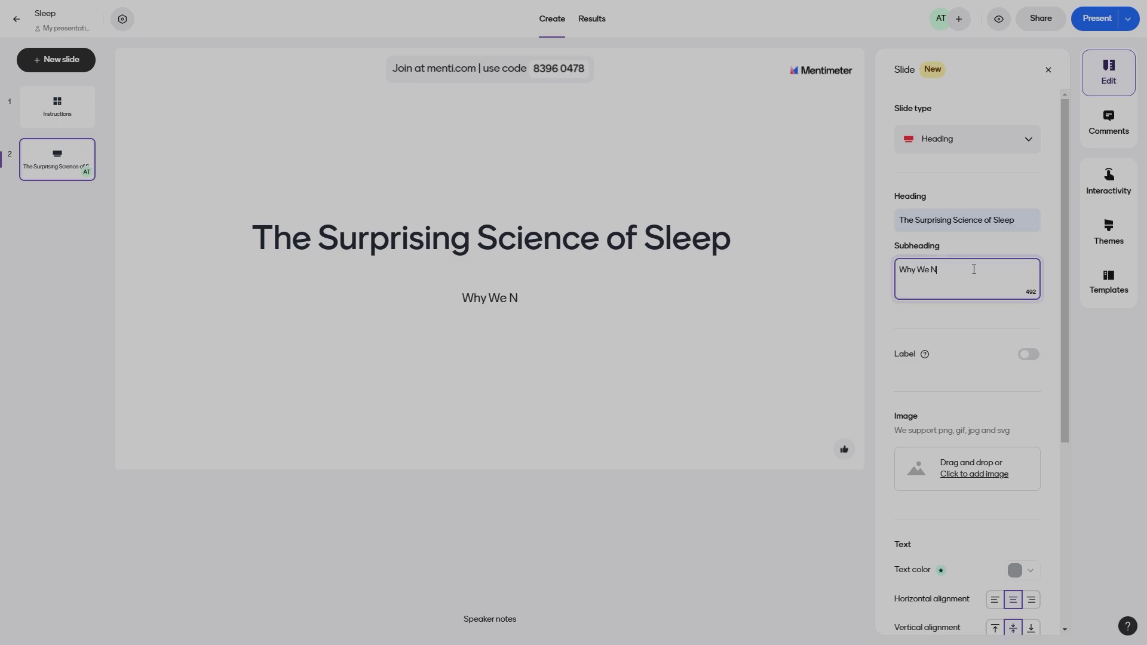
{"action": "type", "text": "eed It an"}
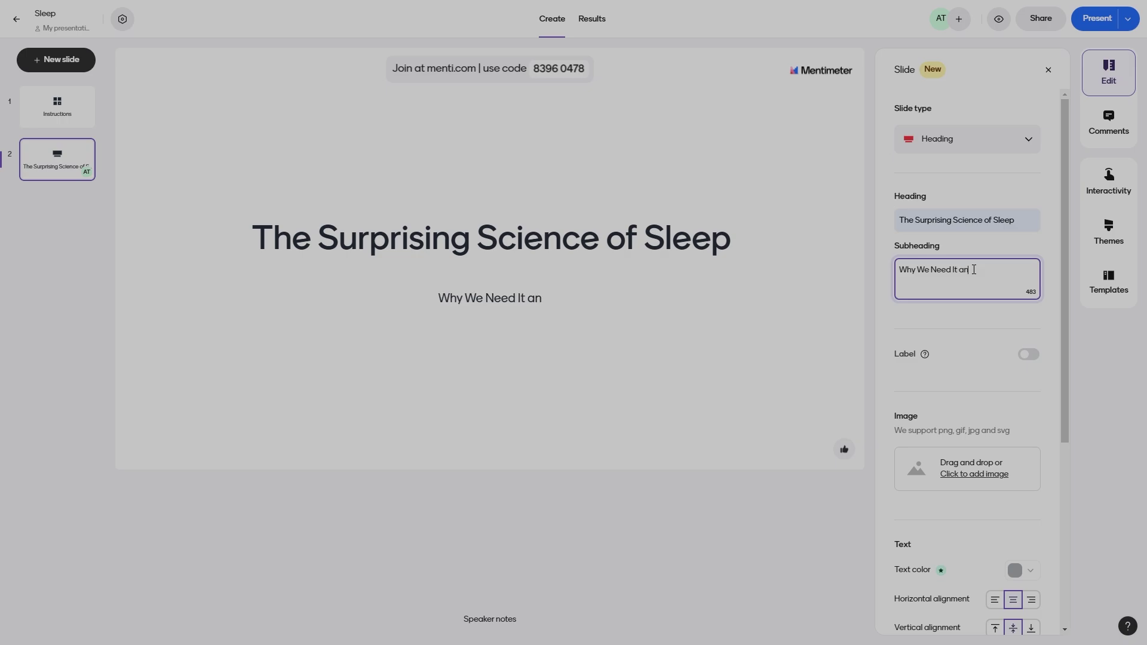
{"action": "type", "text": "d How t"}
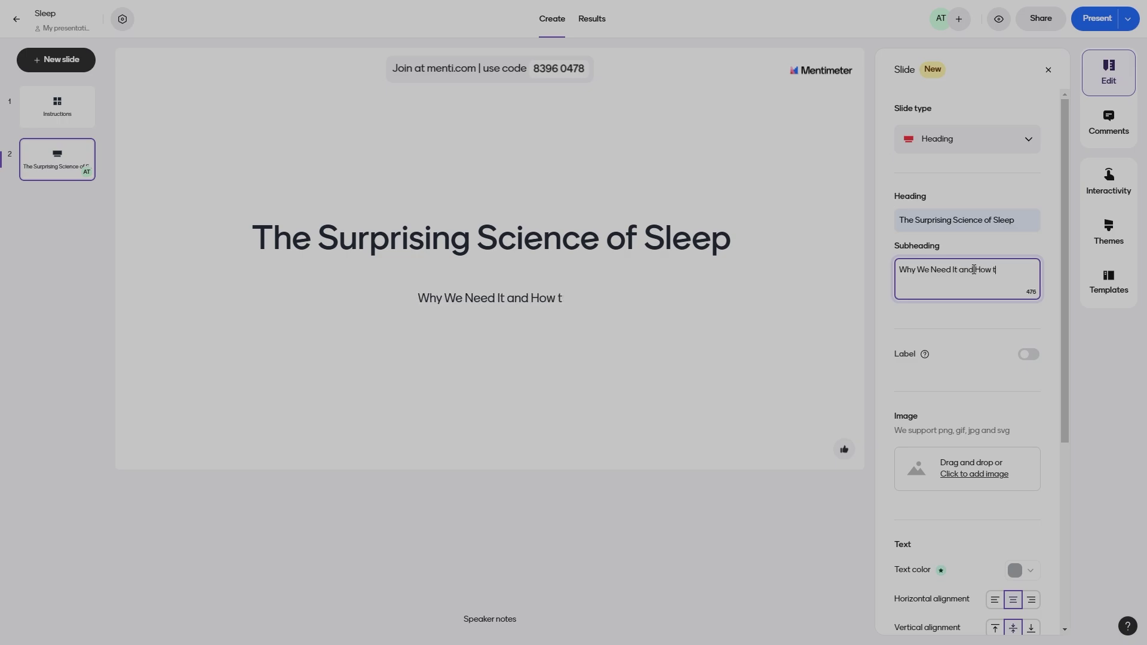
{"action": "key", "text": "BackSpace"}
{"action": "type", "text": "To GGet"}
{"action": "key", "text": "BackSpace"}
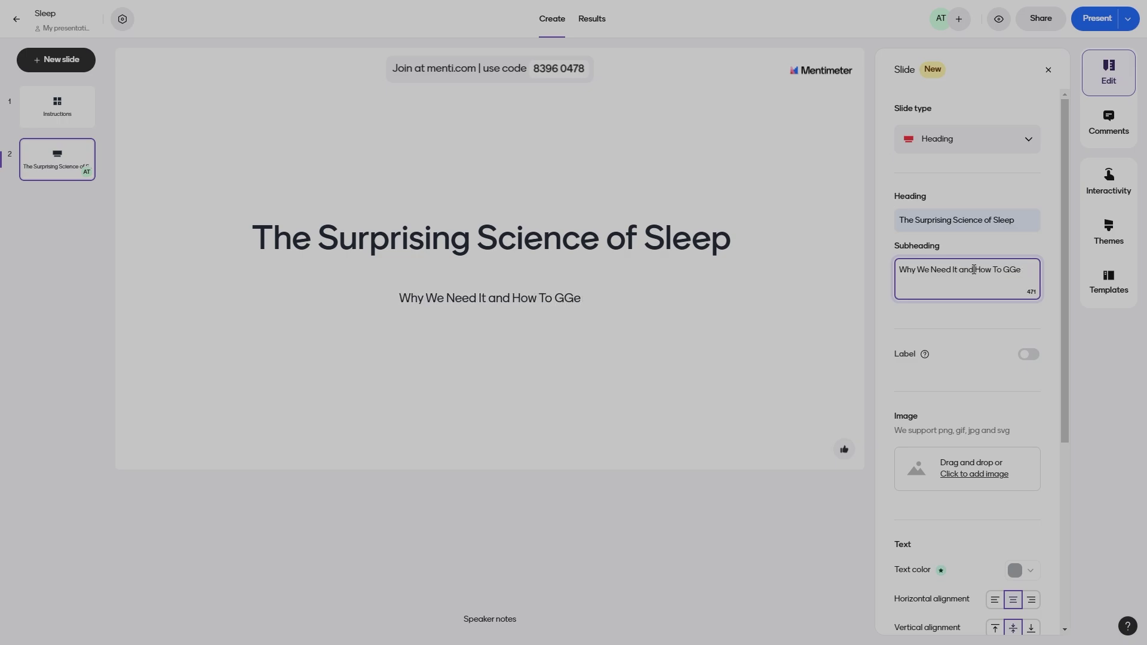
{"action": "key", "text": "BackSpace"}
{"action": "key", "text": "BackSpace"}
{"action": "type", "text": "et More"}
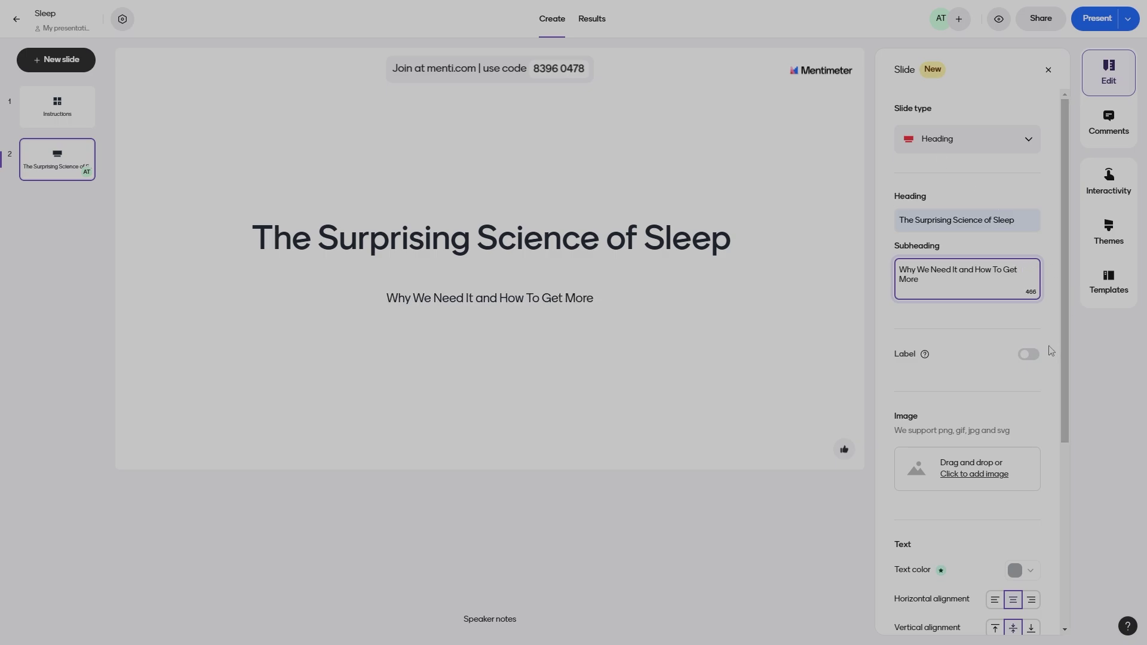
{"action": "left_click", "coordinate": [984, 327]}
Examine the heading slide's formatting, comments and interactivity options
{"action": "scroll", "coordinate": [977, 349], "scroll_direction": "down", "scroll_amount": 5}
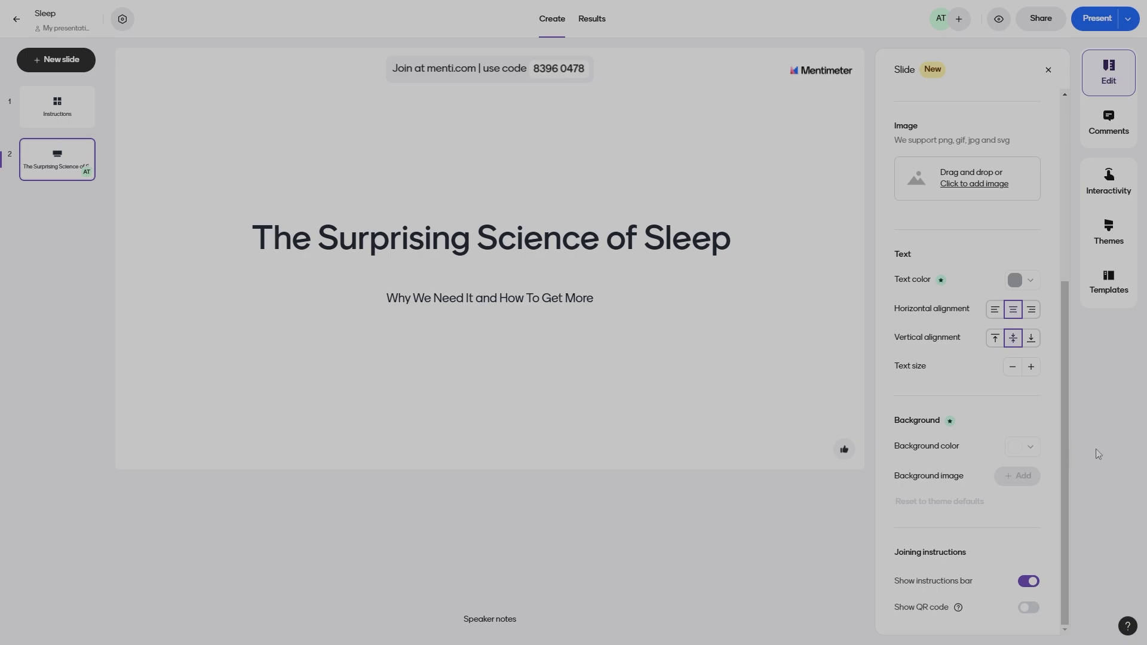
{"action": "scroll", "coordinate": [978, 454], "scroll_direction": "up", "scroll_amount": 5}
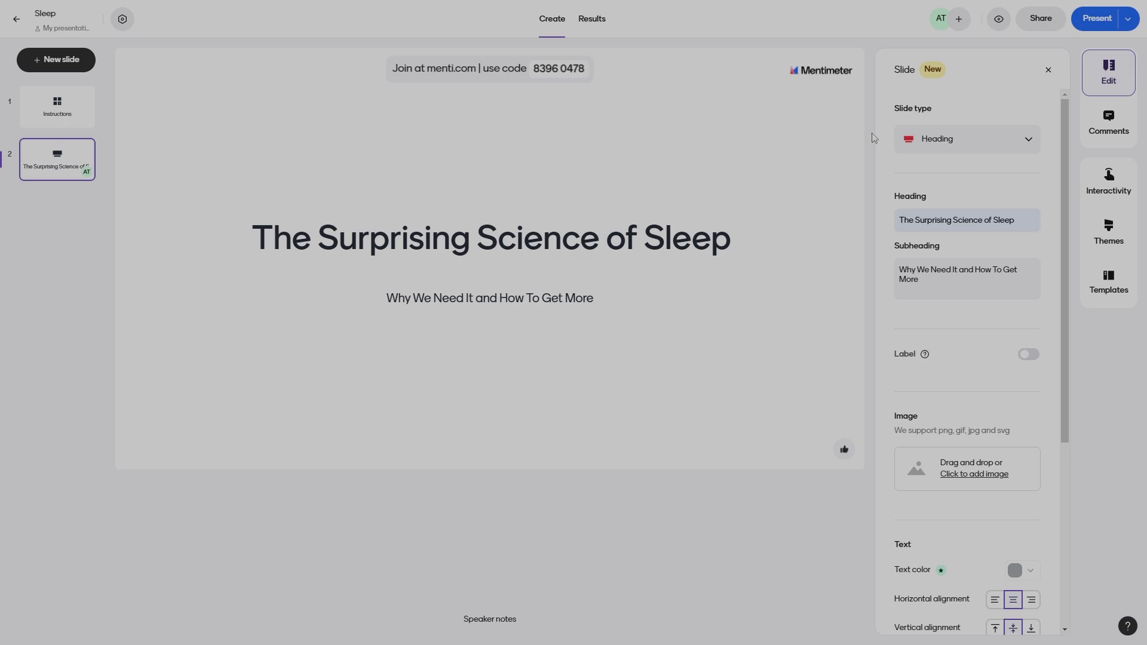
{"action": "left_click", "coordinate": [1114, 130]}
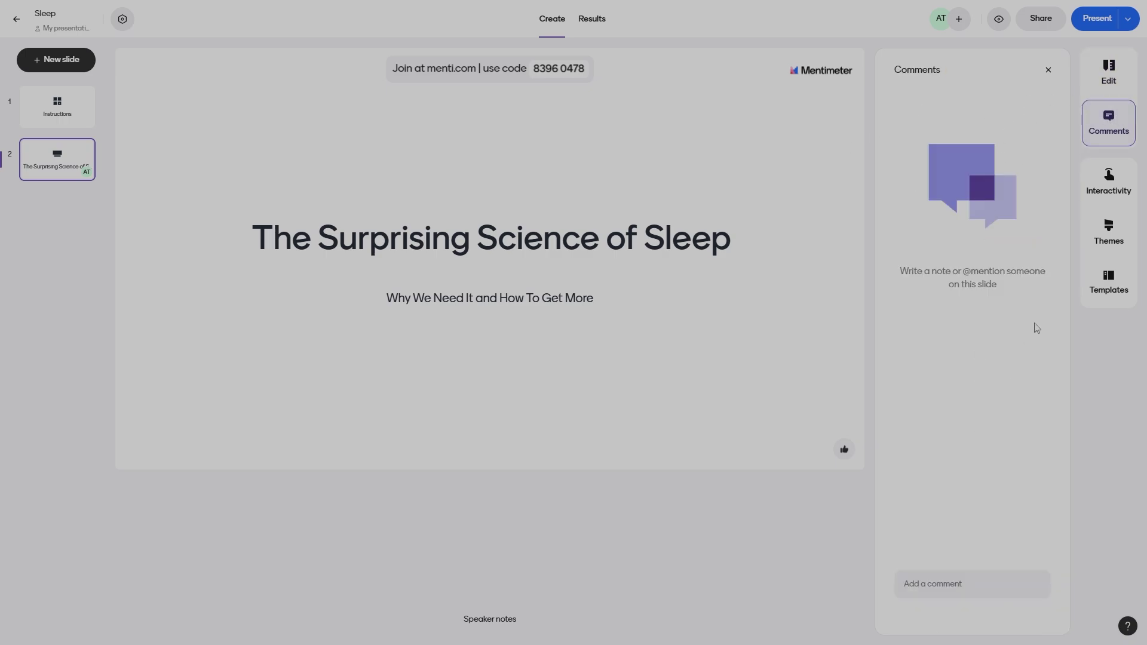
{"action": "left_click", "coordinate": [1099, 197]}
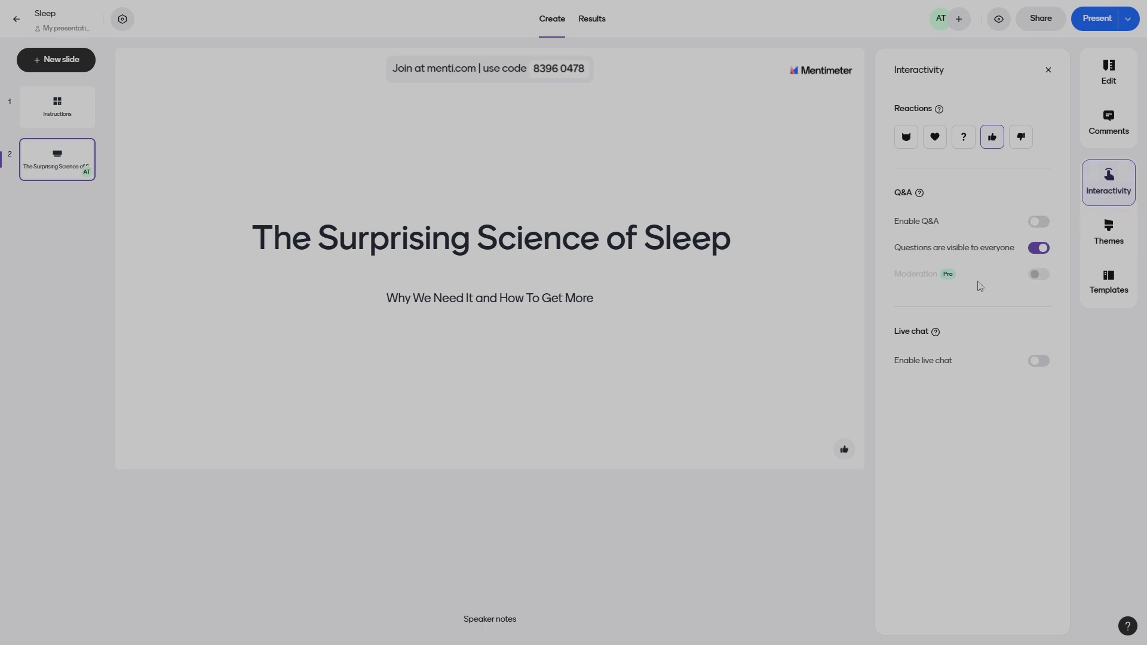
Apply the default Terminal theme to the presentation
{"action": "left_click", "coordinate": [1111, 241]}
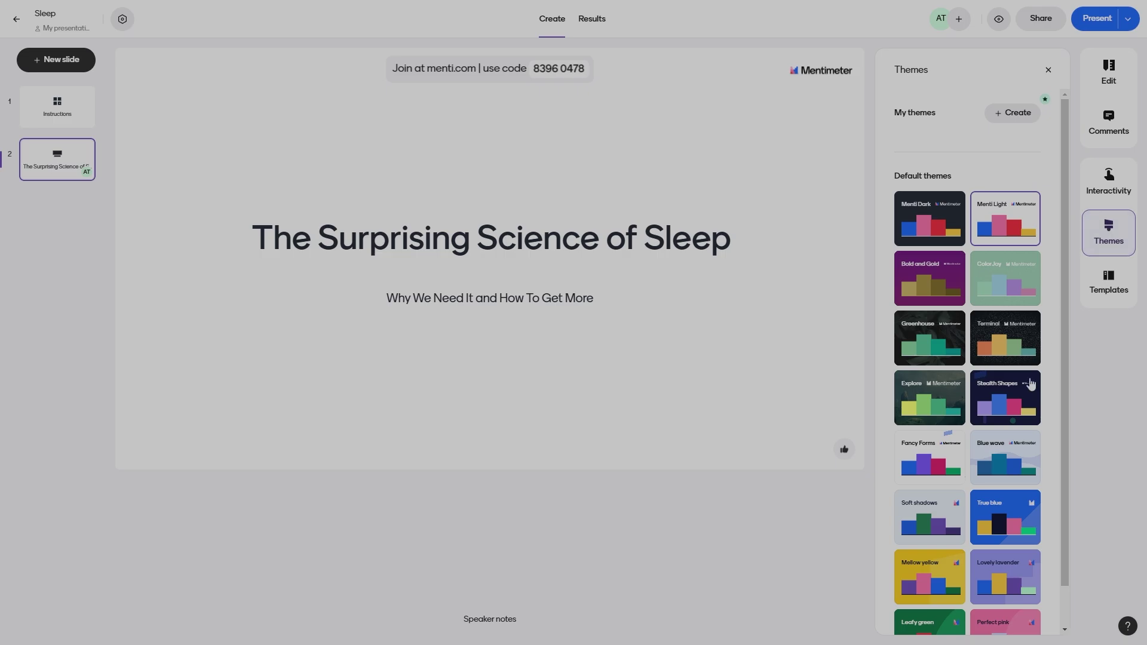
{"action": "scroll", "coordinate": [968, 466], "scroll_direction": "down", "scroll_amount": 1}
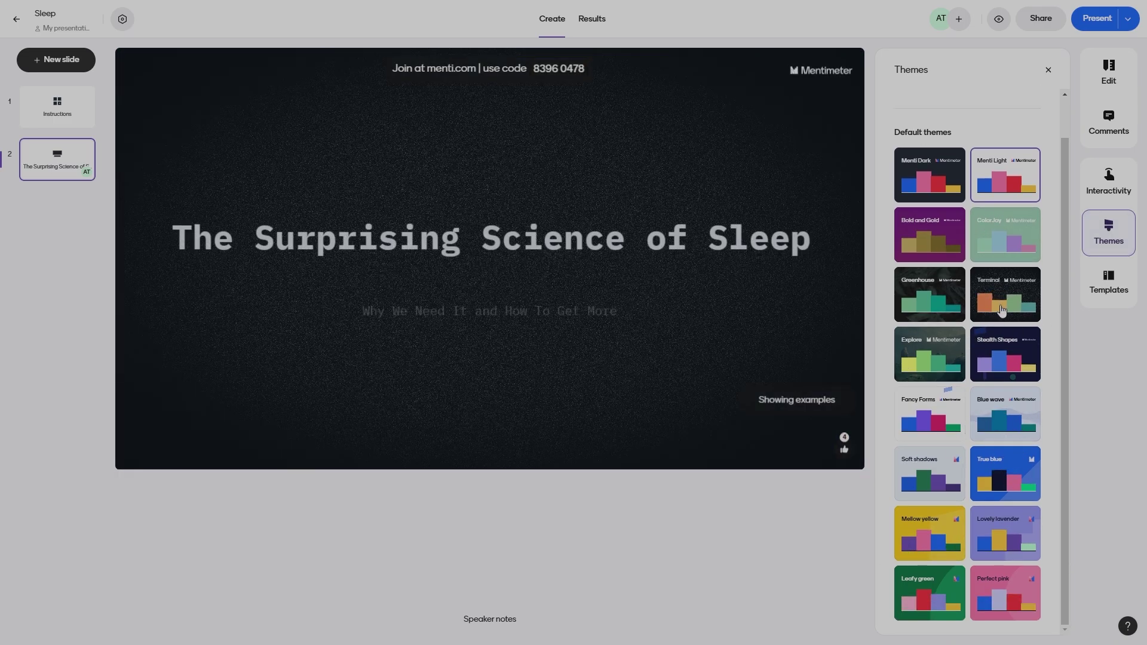
{"action": "left_click", "coordinate": [1001, 304]}
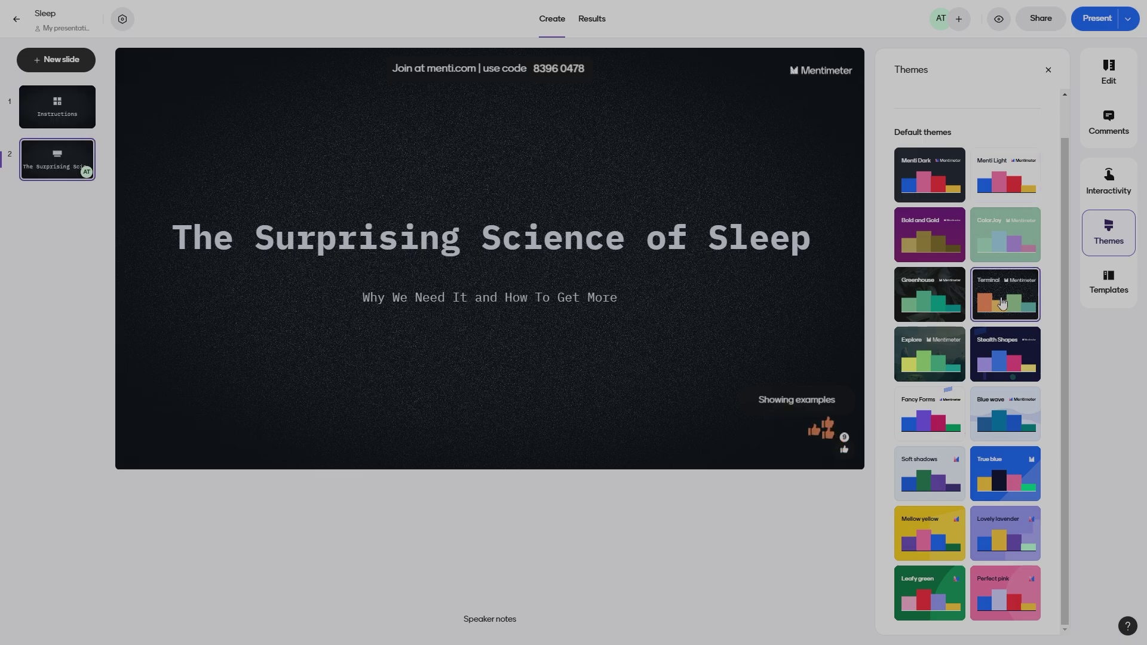
{"action": "left_click", "coordinate": [1106, 298]}
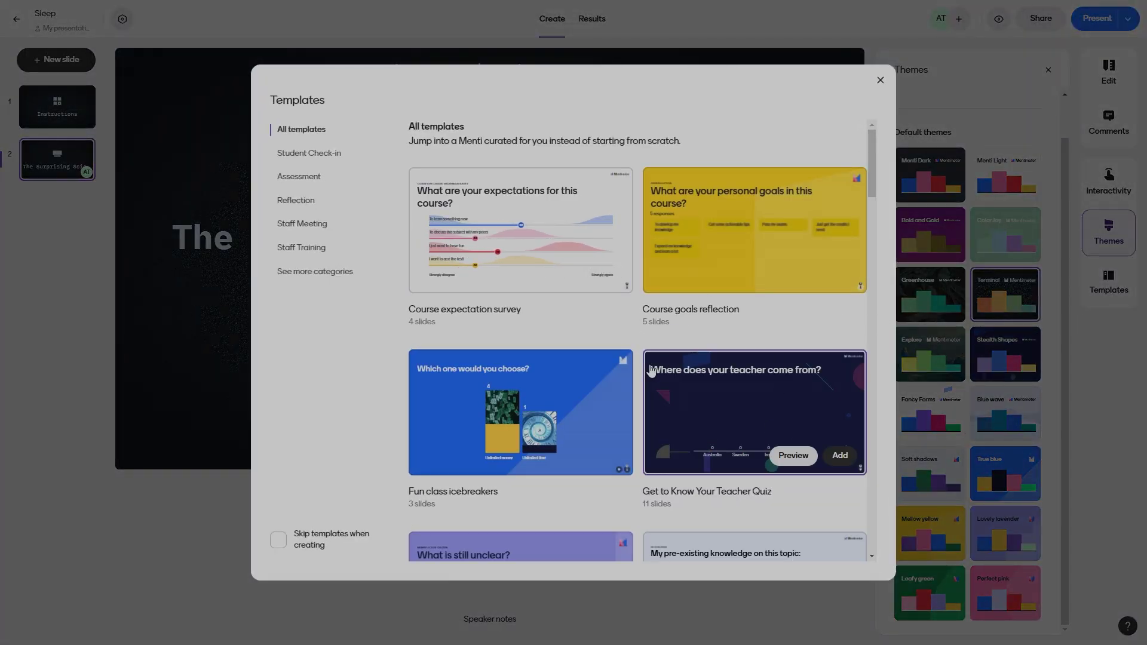
{"action": "left_click", "coordinate": [880, 80]}
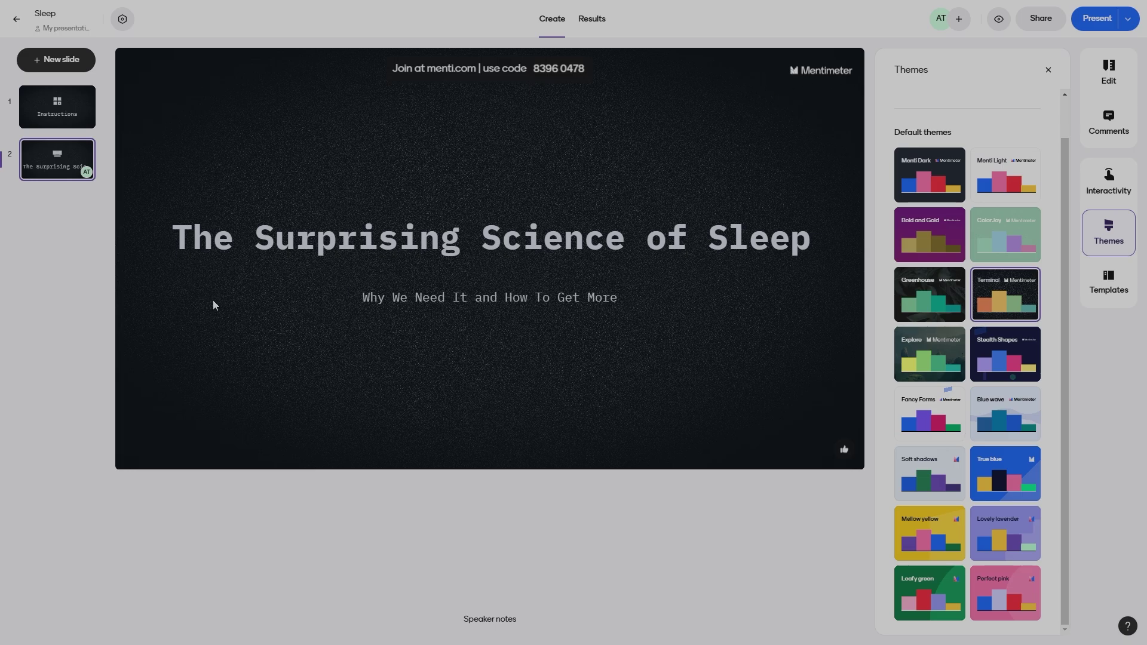
Add a Word Cloud slide and set its question to "What are the benefits of sleep?"
{"action": "left_click", "coordinate": [57, 59]}
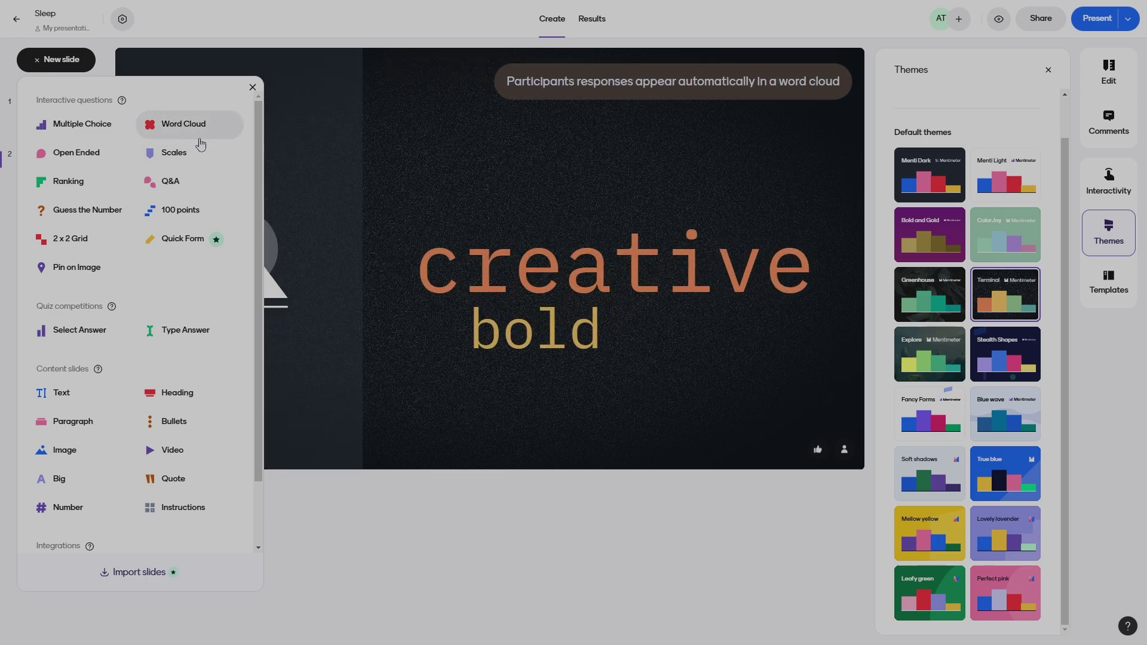
{"action": "left_click_drag", "start_coordinate": [201, 143], "coordinate": [198, 132]}
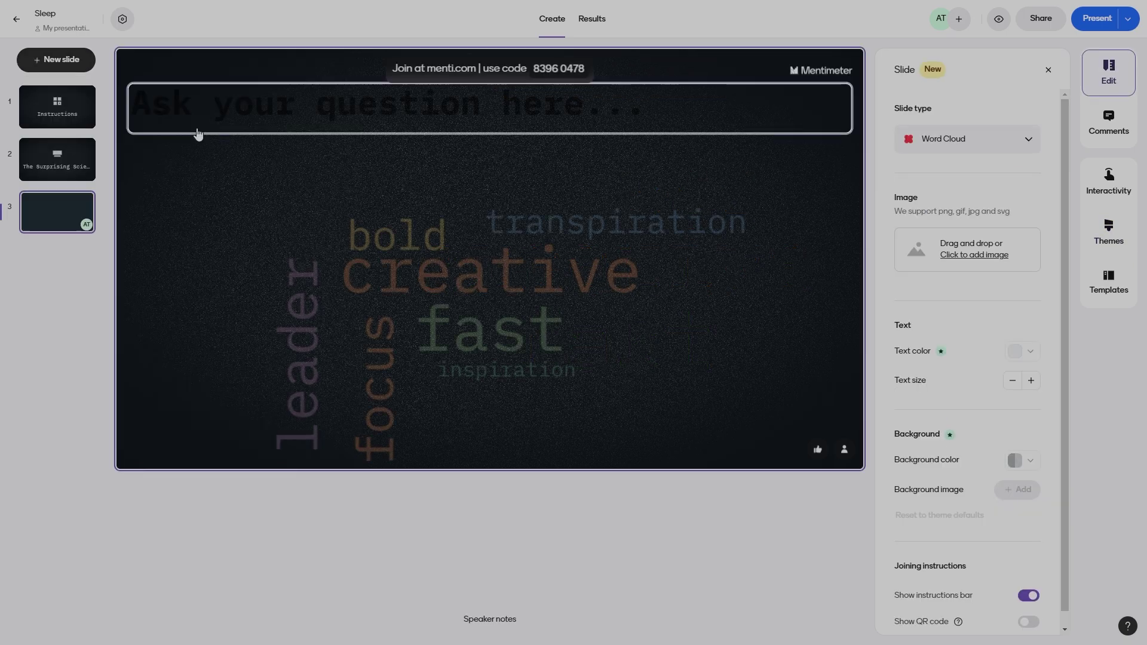
{"action": "left_click", "coordinate": [227, 105]}
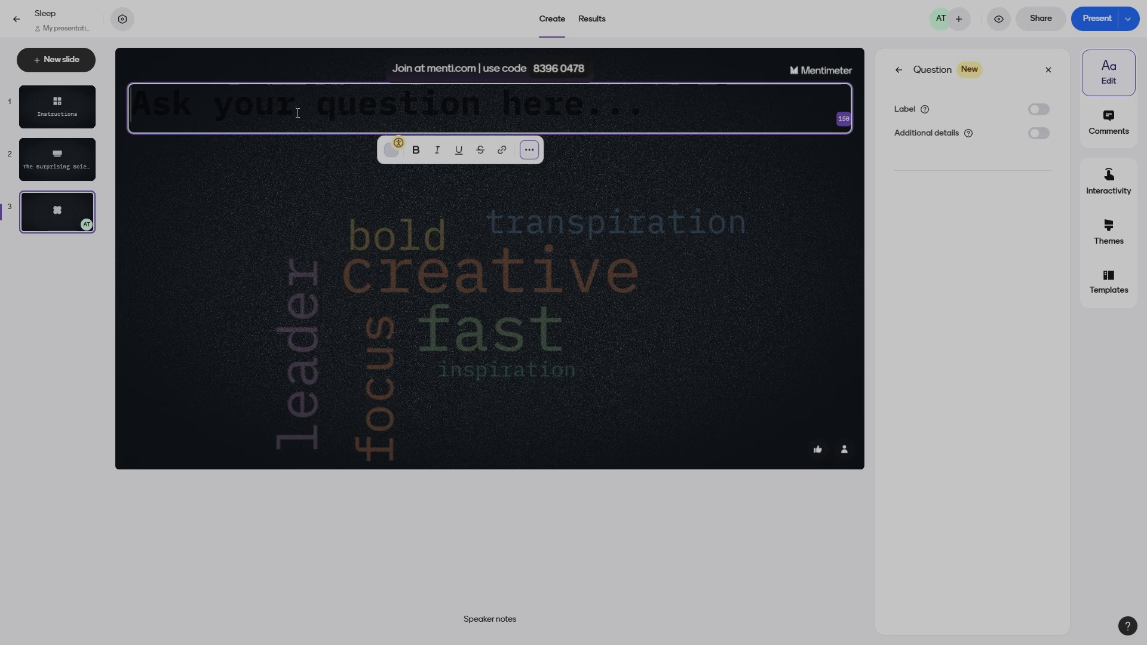
{"action": "type", "text": "What are "}
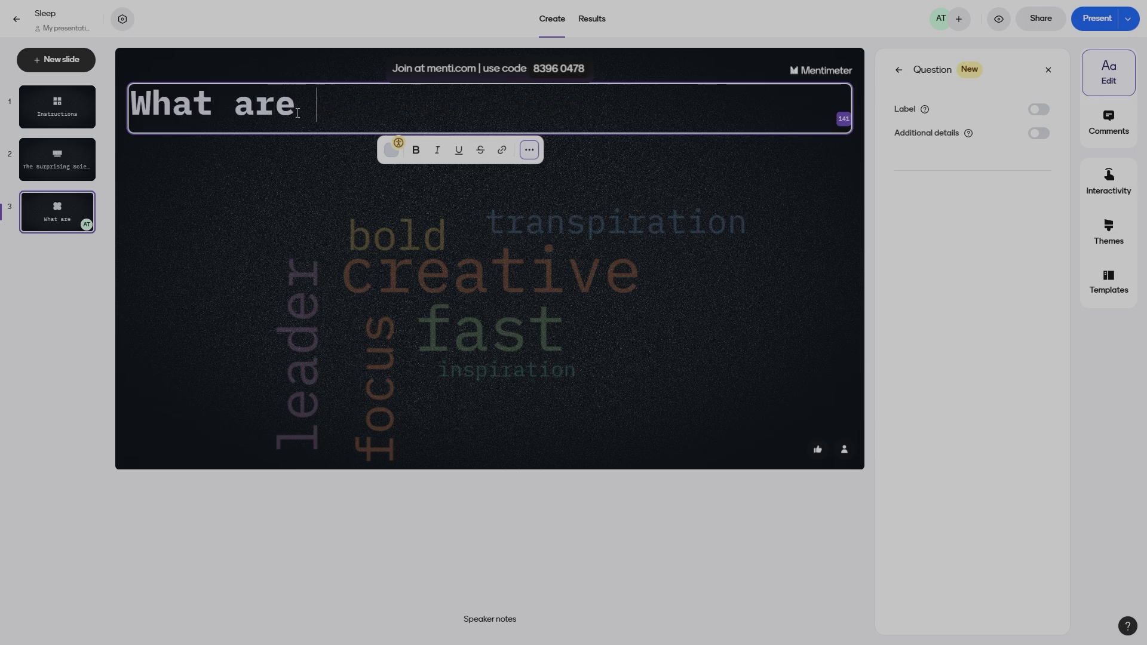
{"action": "type", "text": "the benef"}
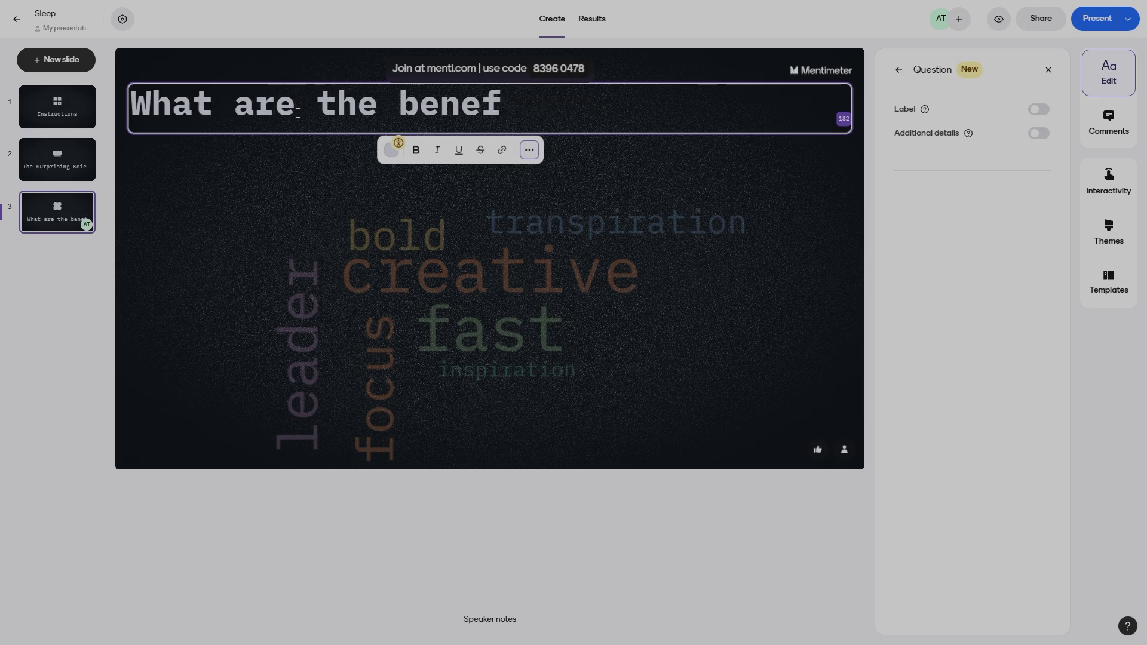
{"action": "type", "text": "its of sleep?"}
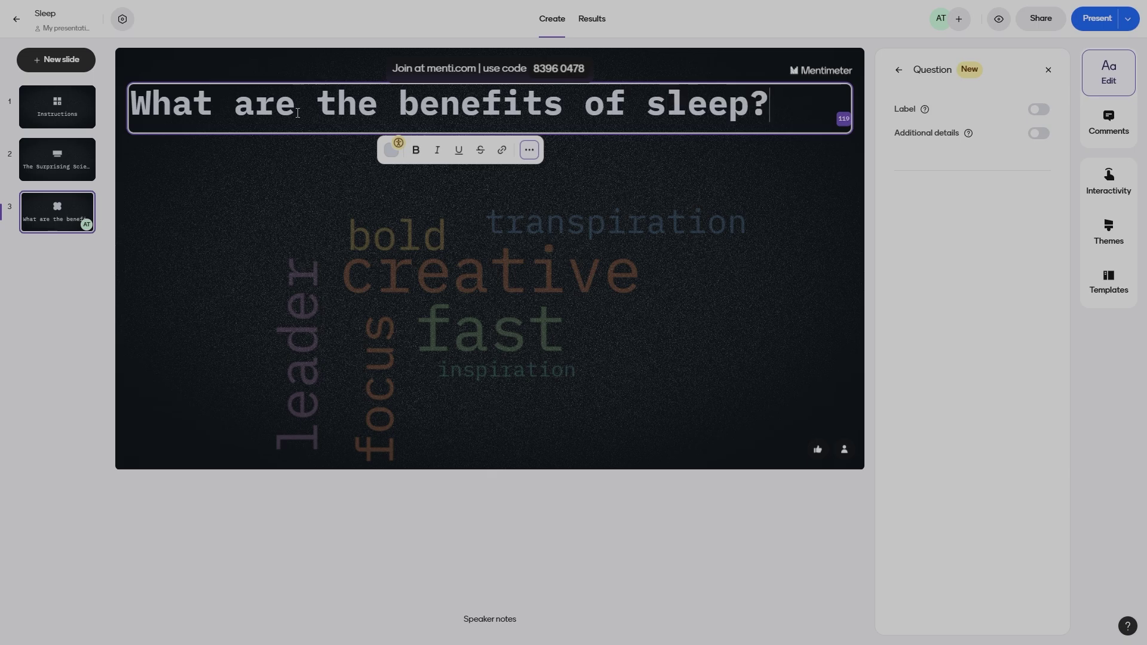
Examine the word cloud's colour and response settings and the slide's speaker notes field
{"action": "left_click", "coordinate": [573, 248]}
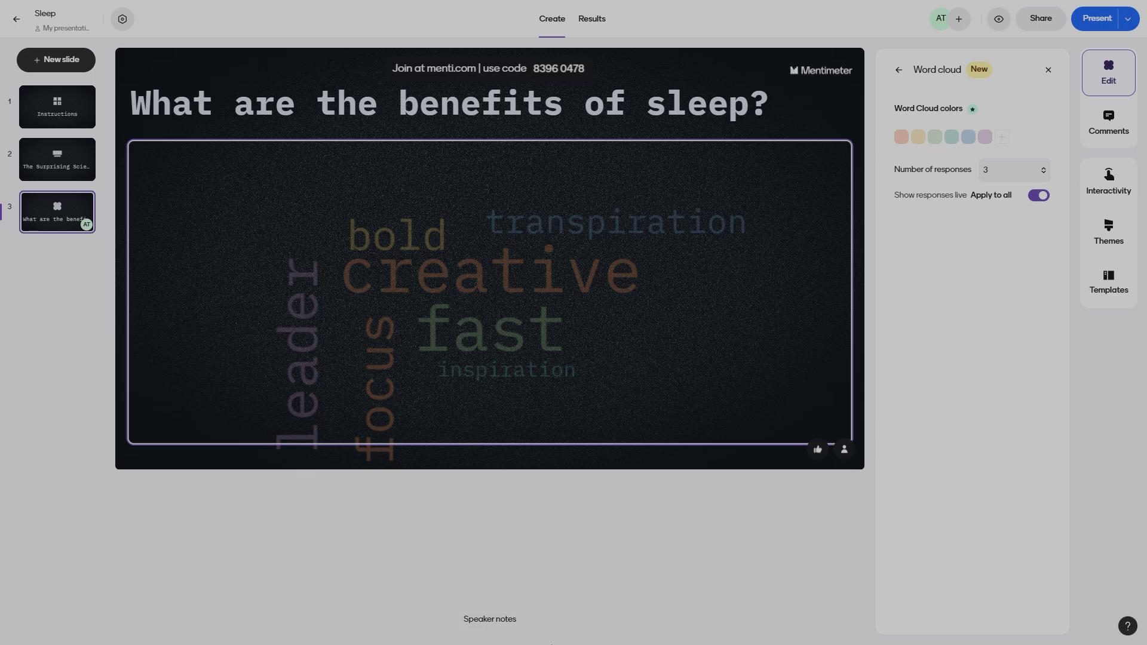
{"action": "left_click", "coordinate": [513, 630]}
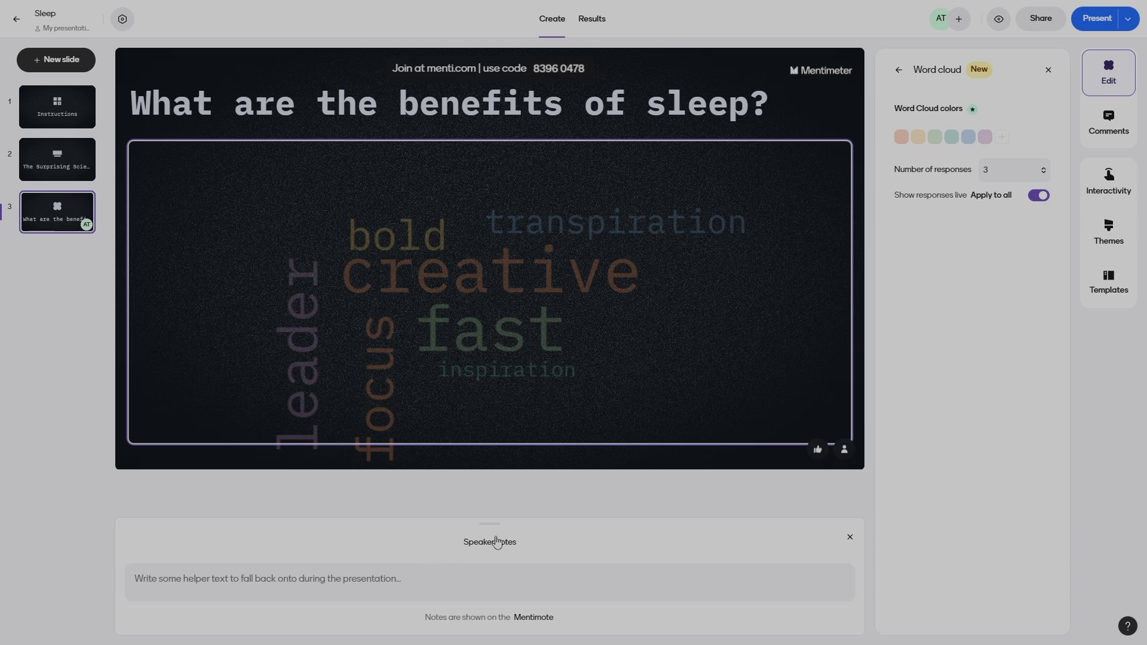
{"action": "left_click", "coordinate": [245, 579]}
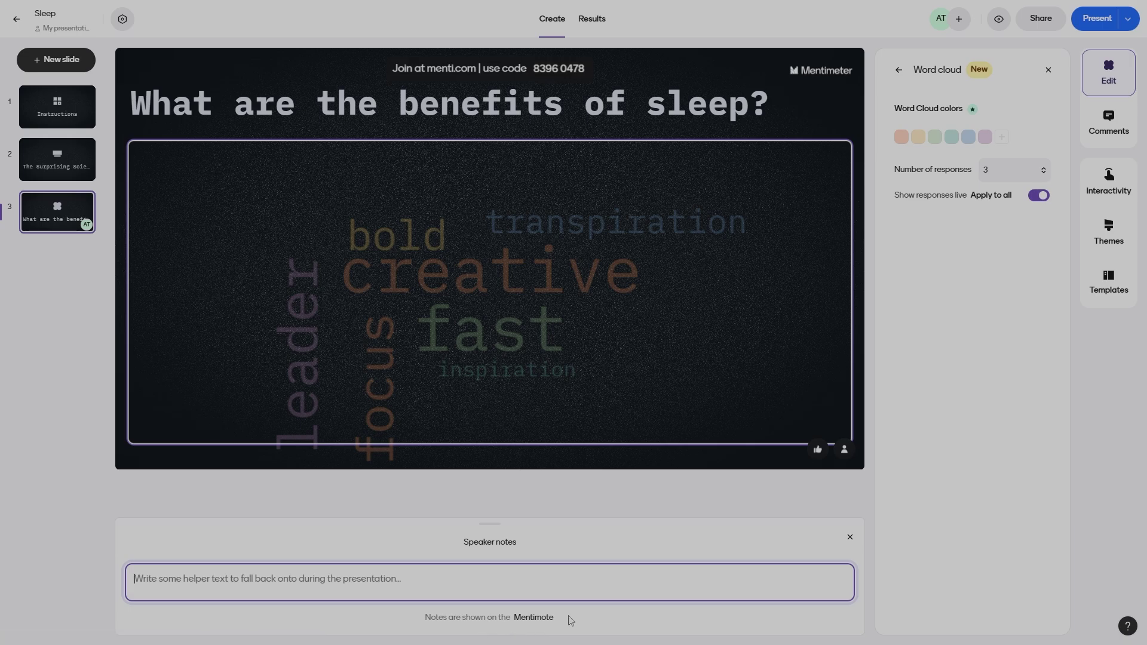
{"action": "left_click", "coordinate": [552, 582]}
{"action": "left_click", "coordinate": [80, 329]}
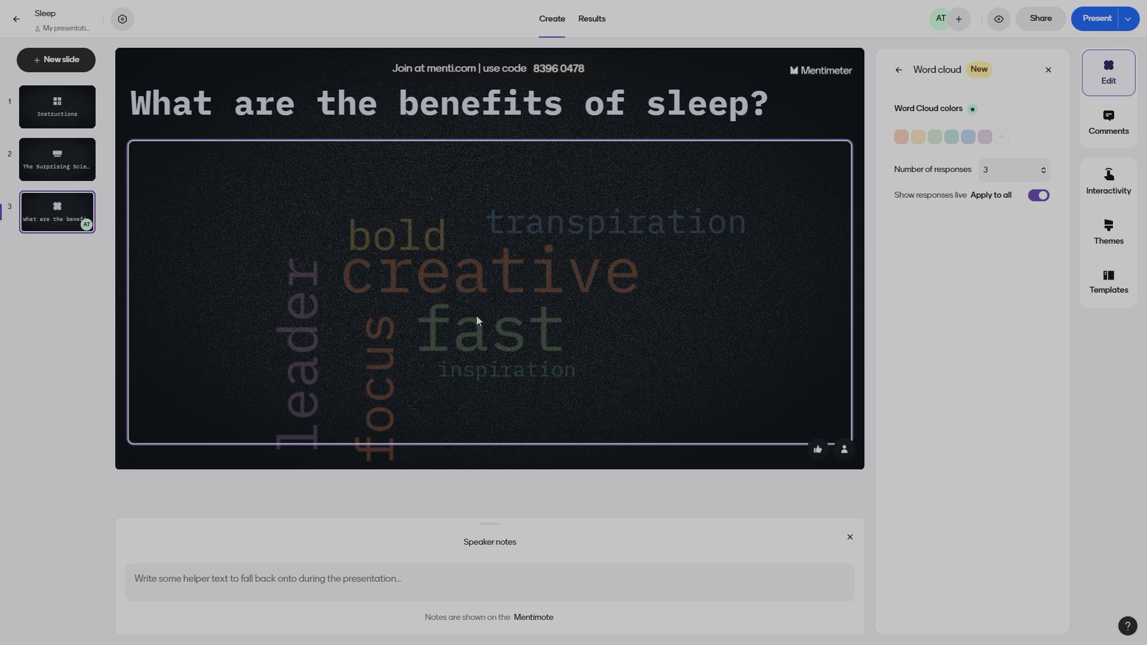
Check the joining instructions above the word cloud and view the Instructions slide with its QR code
{"action": "mouse_move", "coordinate": [502, 70]}
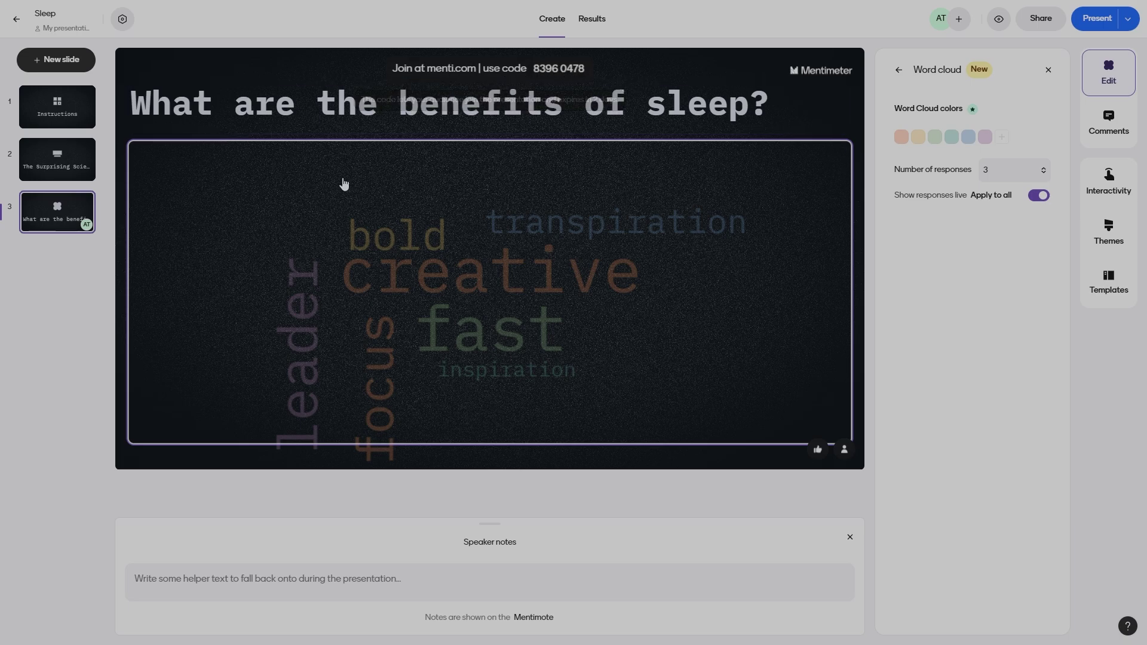
{"action": "left_click", "coordinate": [52, 109]}
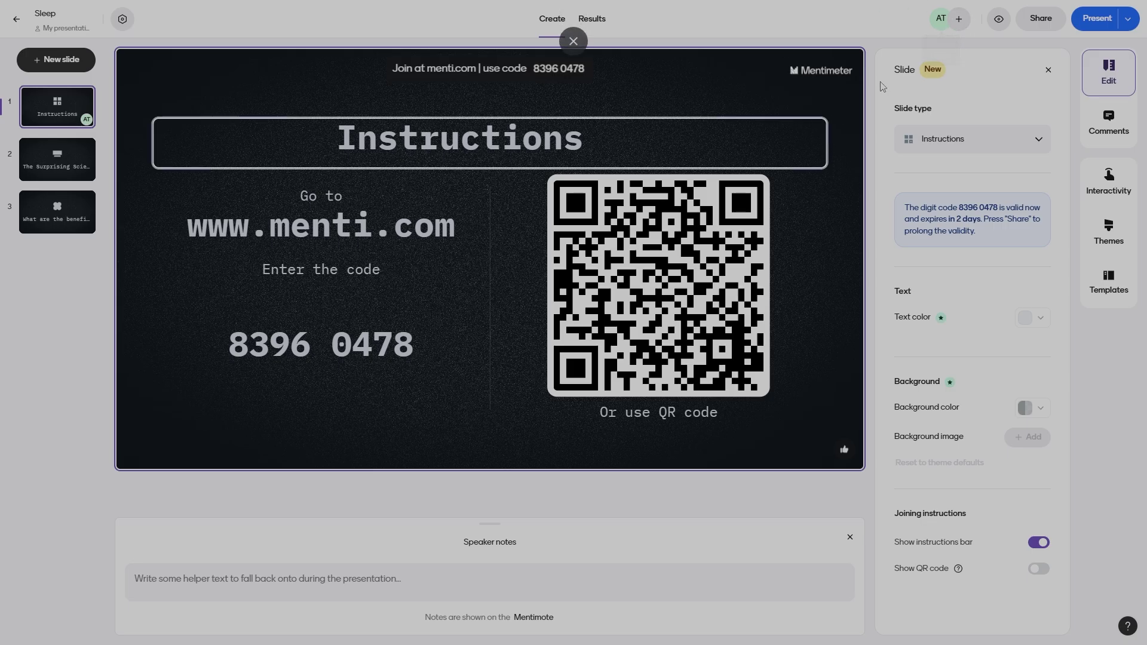
Try giving anyone in the team editing access to the presentation and inspect the field for inviting editors by email
{"action": "left_click", "coordinate": [958, 18]}
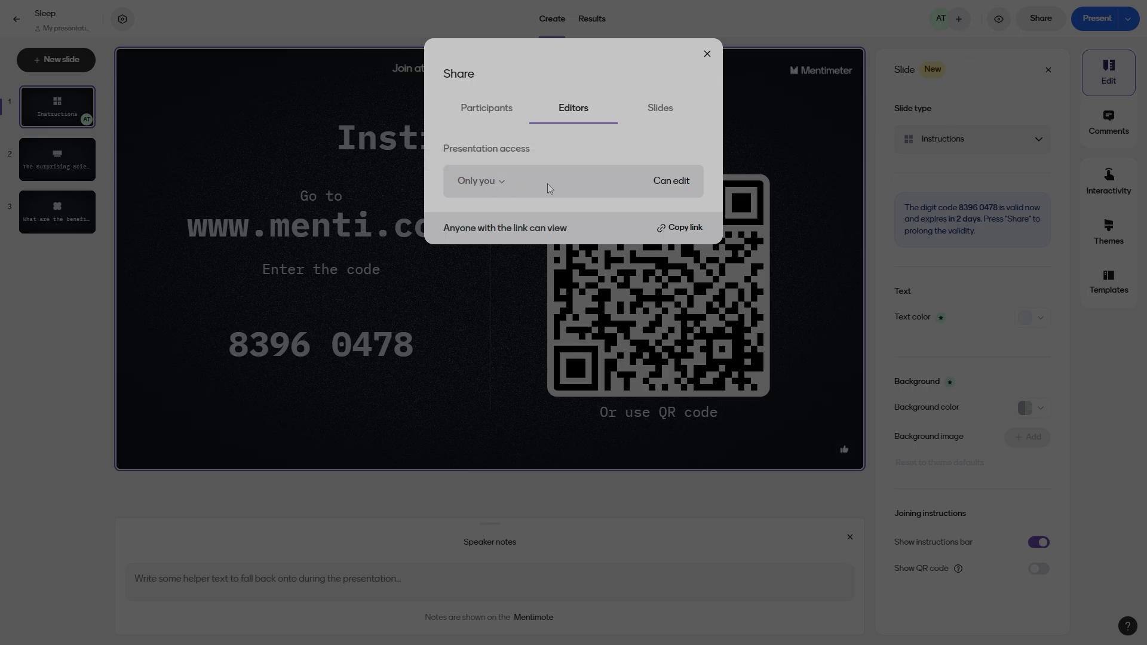
{"action": "left_click", "coordinate": [496, 187]}
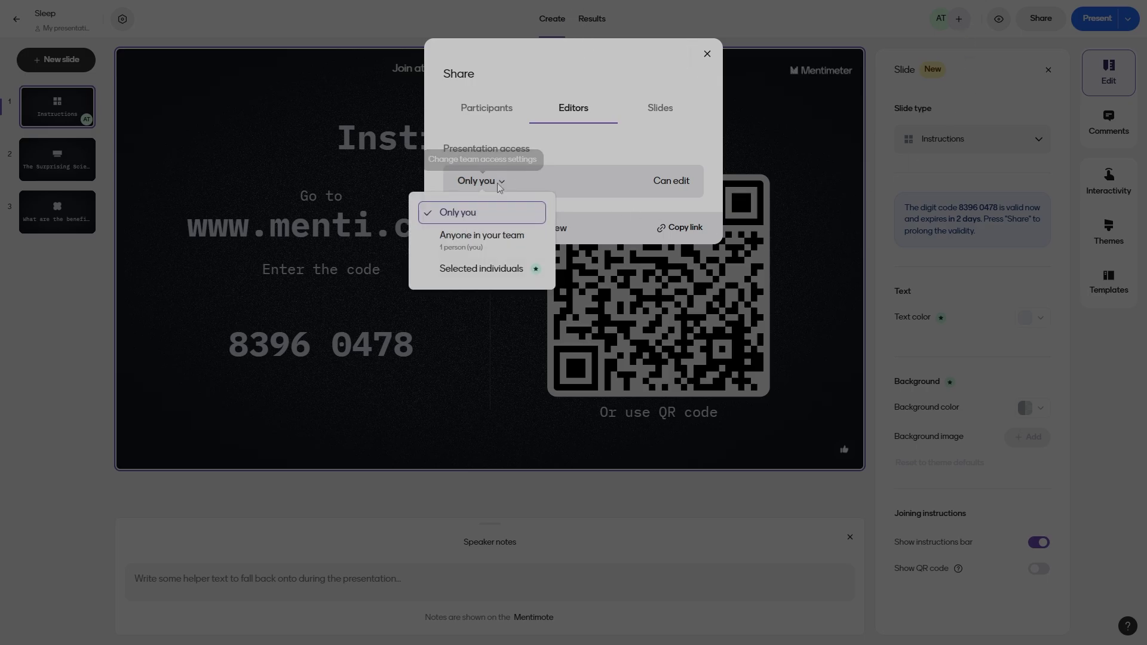
{"action": "left_click", "coordinate": [498, 242]}
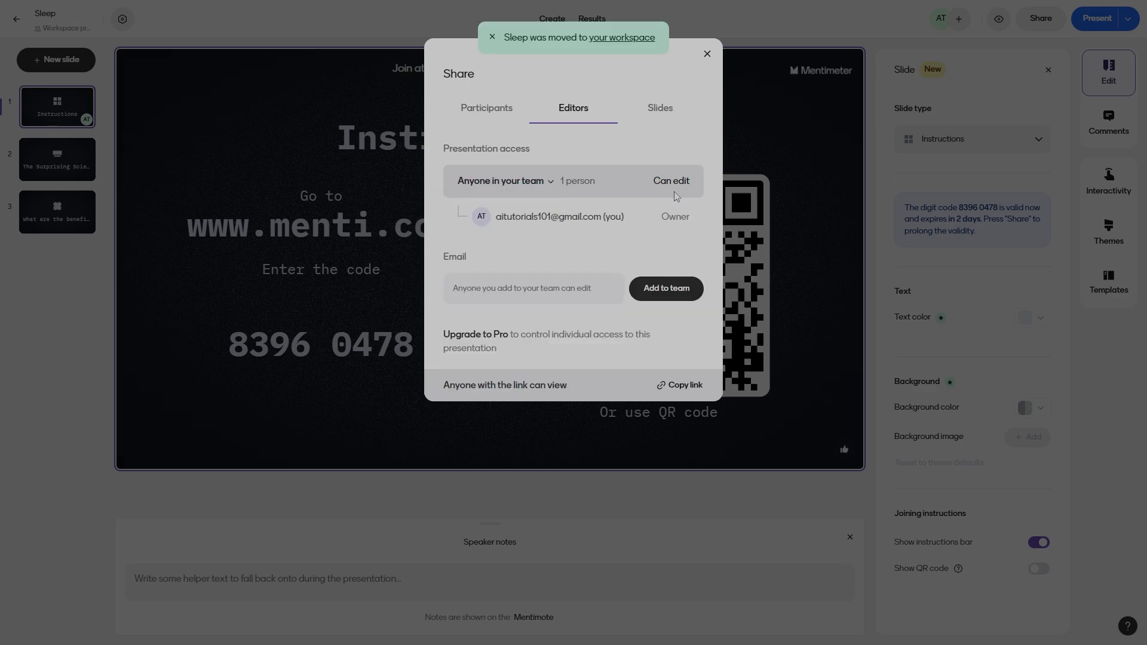
{"action": "left_click", "coordinate": [455, 292]}
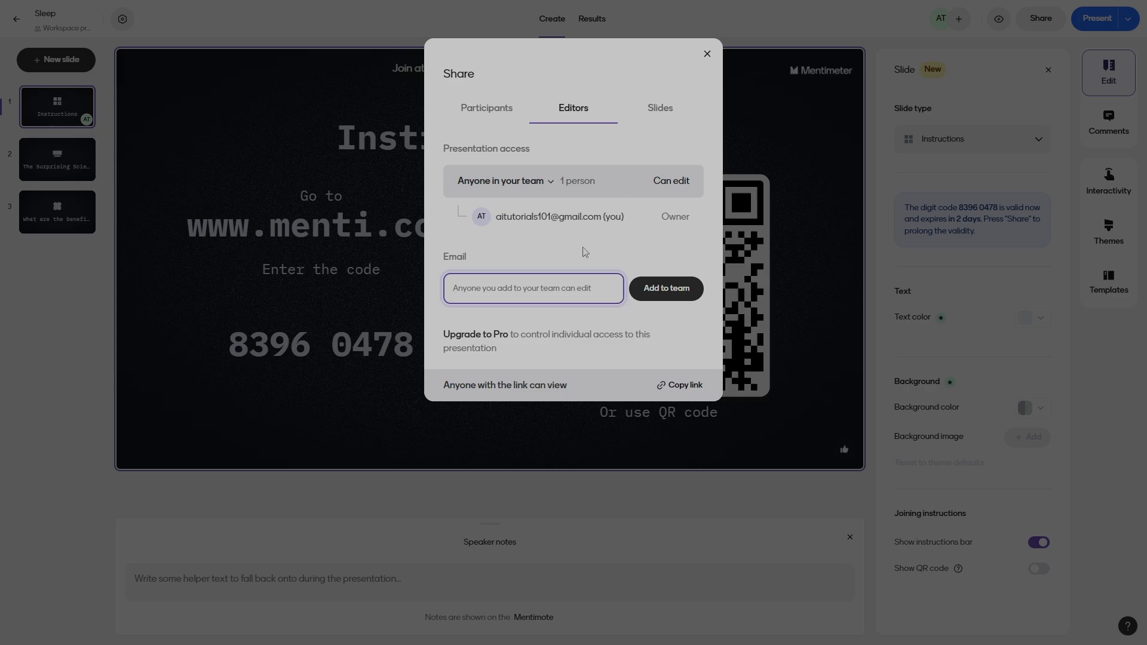
{"action": "left_click", "coordinate": [836, 42]}
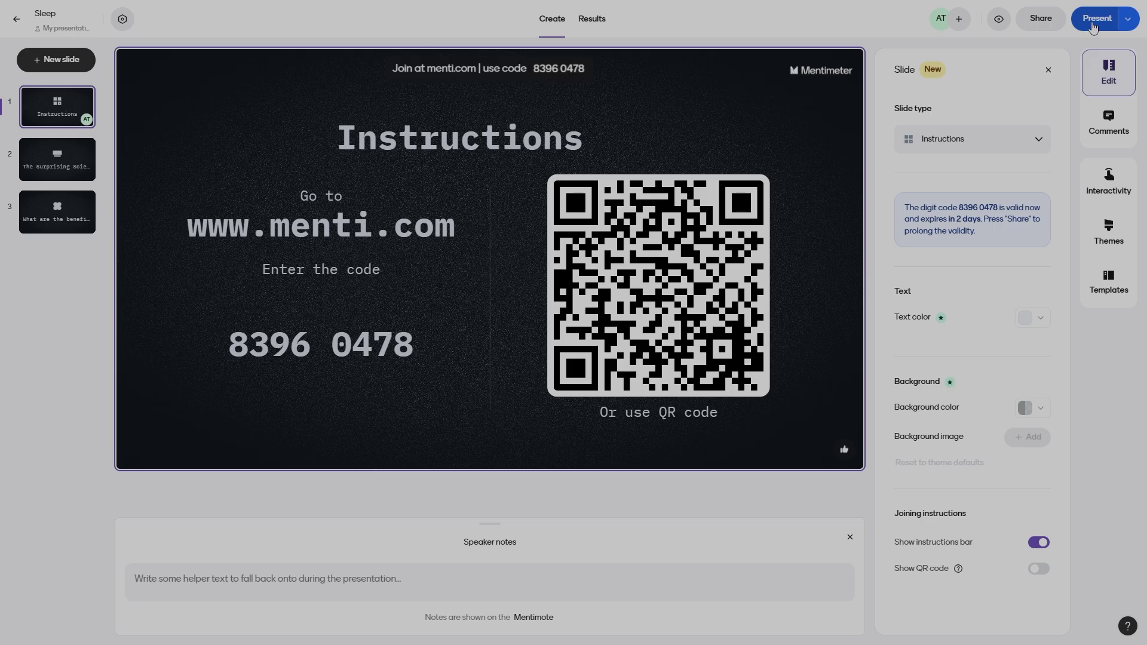
Look over the available ways to present, including Microsoft Teams and Mentimote, and open the presentation's results
{"action": "left_click", "coordinate": [1128, 20]}
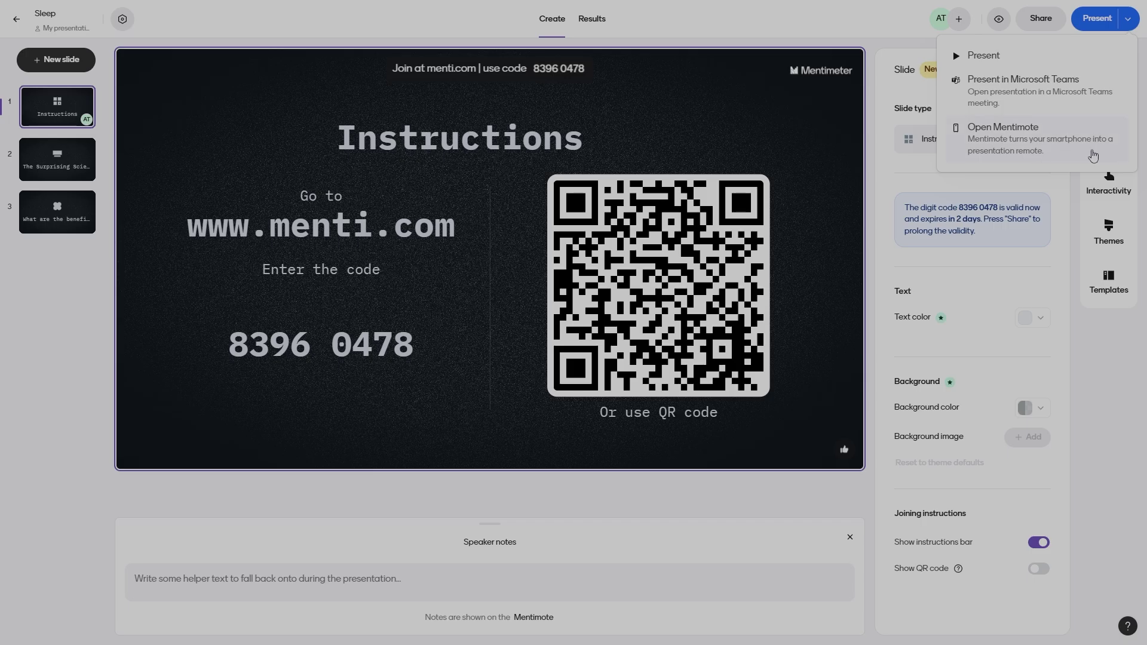
{"action": "left_click", "coordinate": [864, 27]}
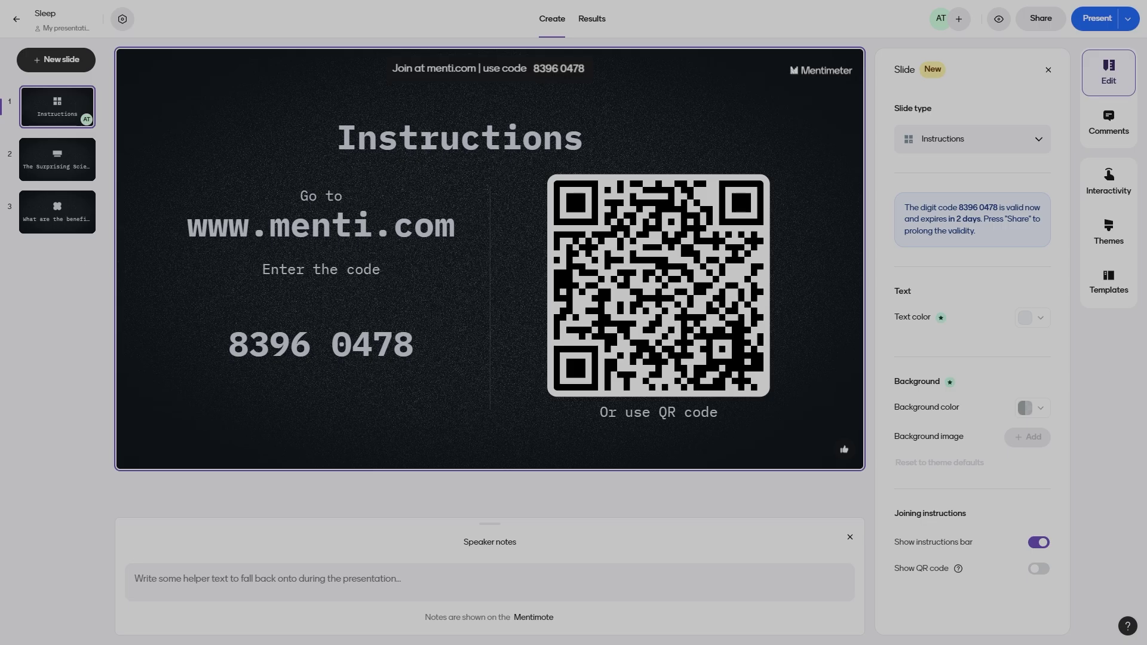
{"action": "left_click", "coordinate": [595, 24]}
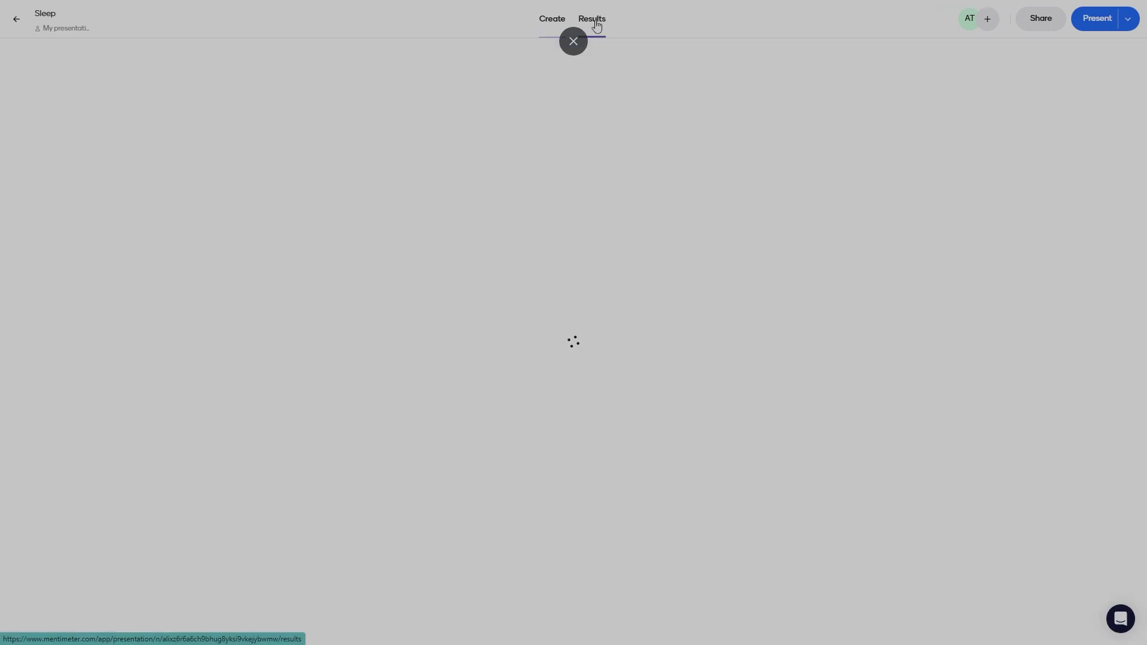